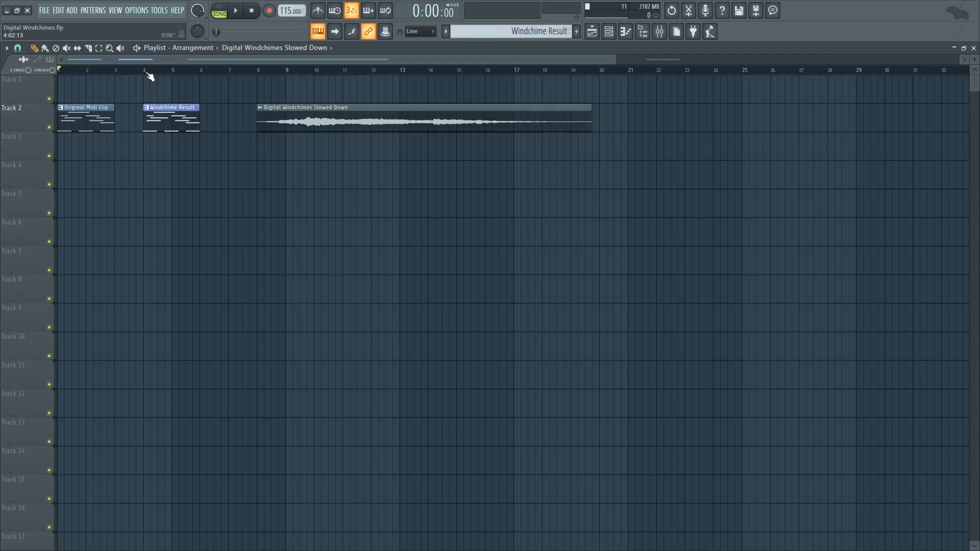
# - Play the Windchime Result clip and the Digital Windchimes Slowed Down audio clip in the arrangement
pyautogui.press('space')
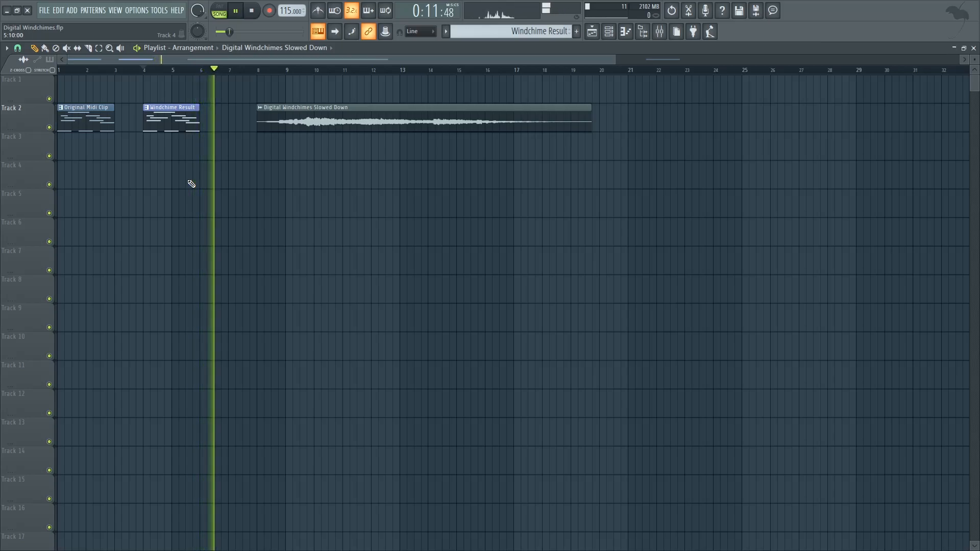
pyautogui.press('space')
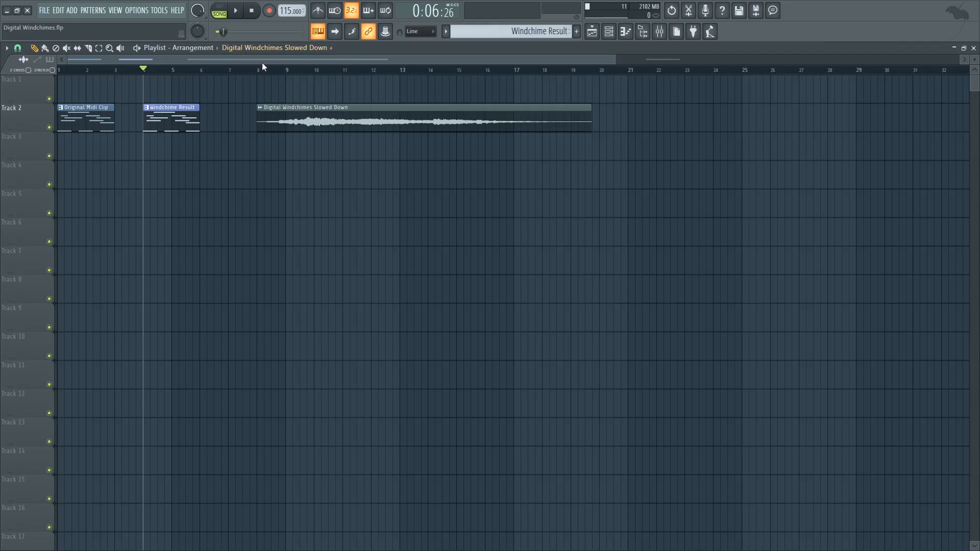
pyautogui.click(273, 70)
pyautogui.press('space')
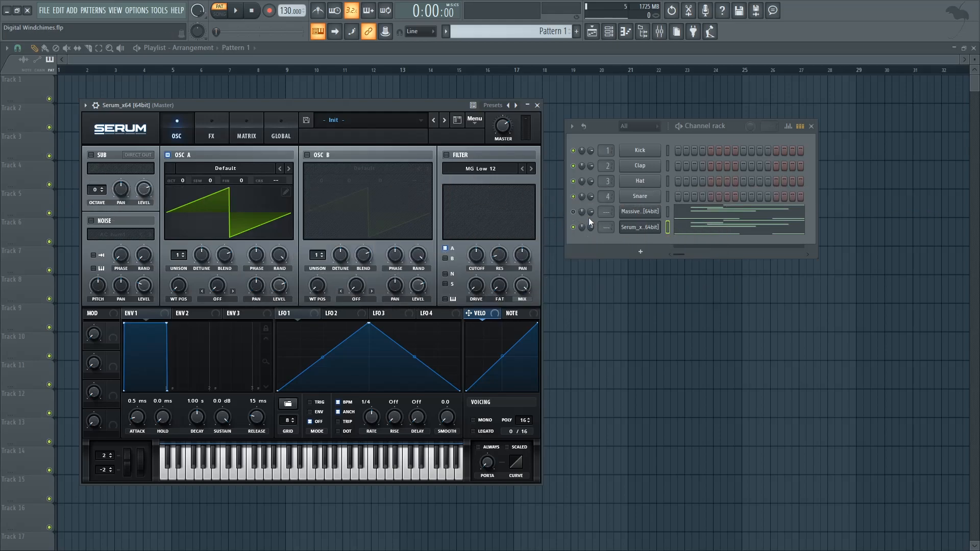
# - View the Serum channel's notes in the piano roll, play the pattern, and close the piano roll
pyautogui.click(693, 232)
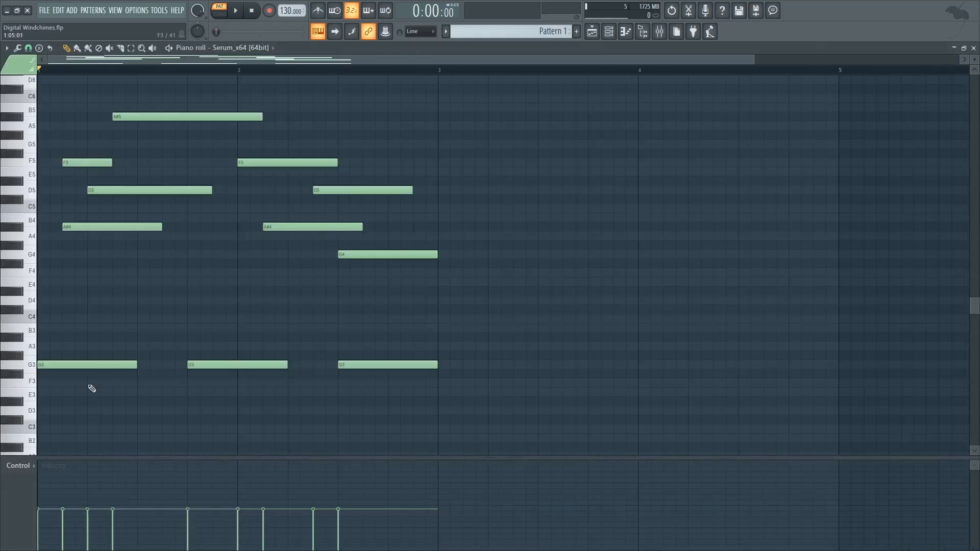
pyautogui.scroll(1, 94, 388)
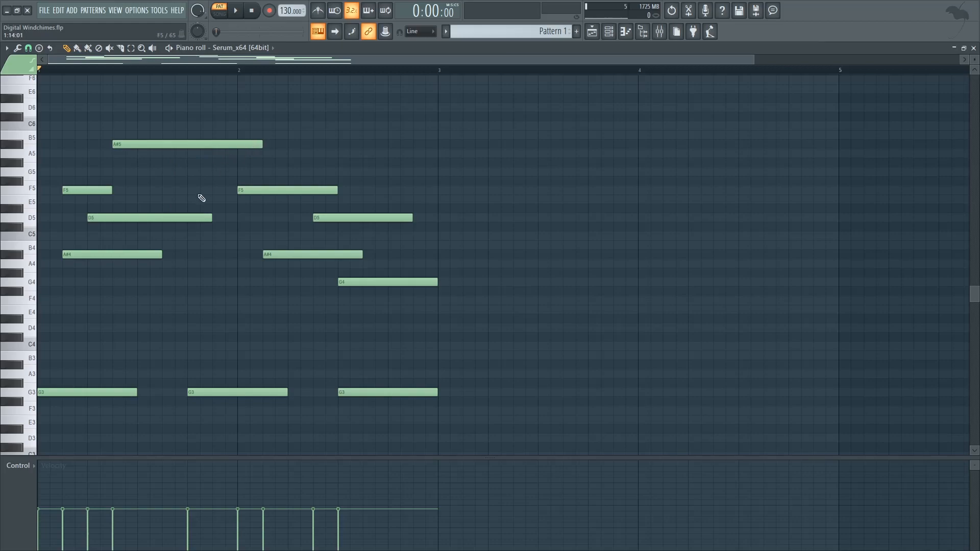
pyautogui.press('space')
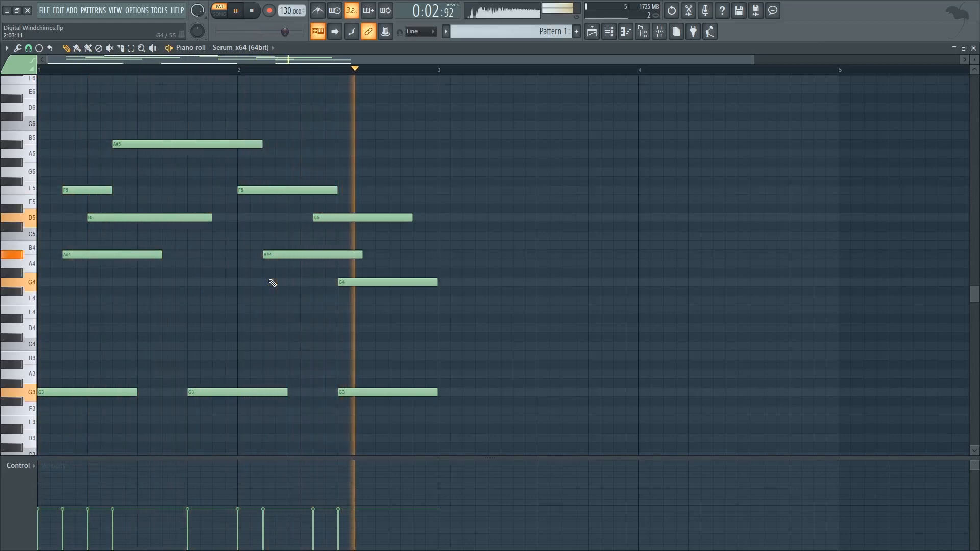
pyautogui.press('space')
pyautogui.click(974, 48)
# - Load the Analog wavetable Basic Shapes into oscillator A and set its octave to +1
pyautogui.moveTo(381, 109); pyautogui.dragTo(406, 108)
pyautogui.click(254, 169)
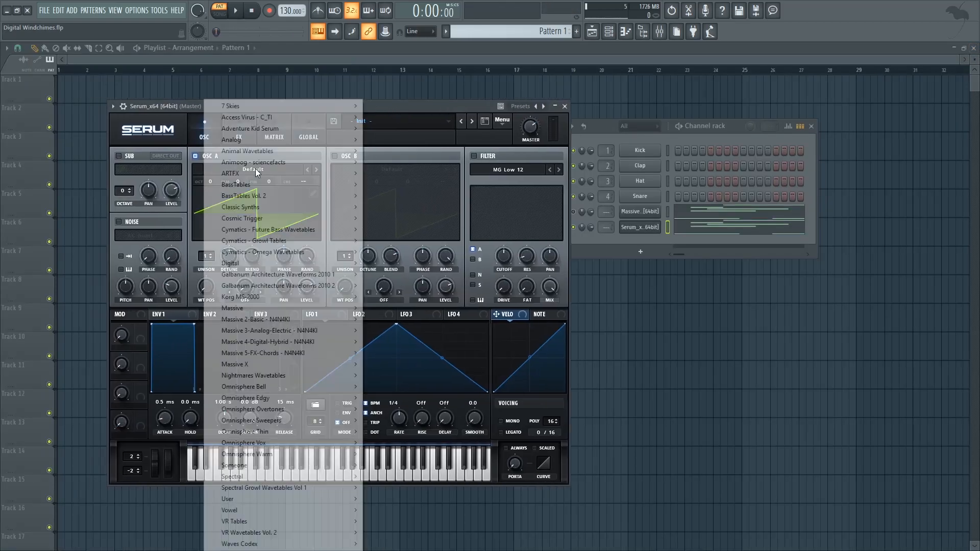
pyautogui.moveTo(252, 145)
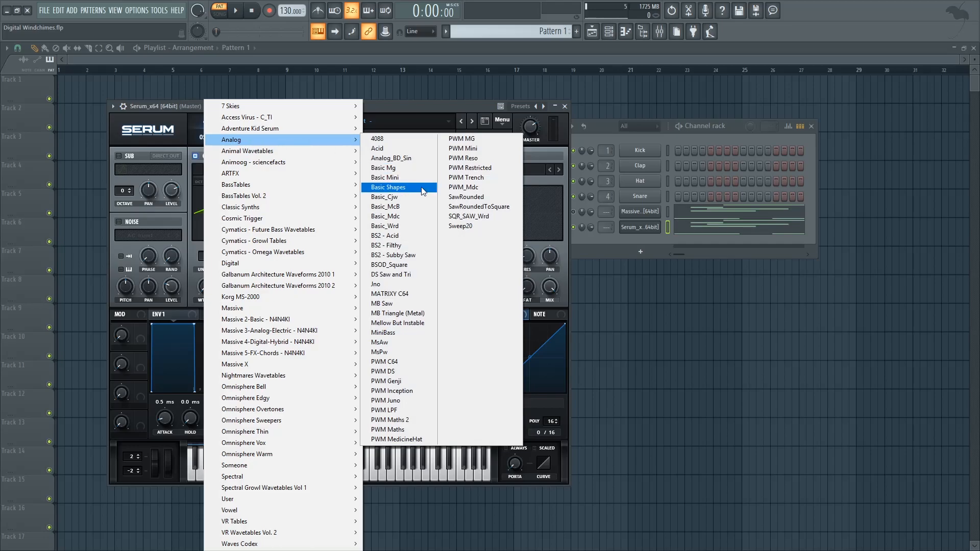
pyautogui.click(422, 187)
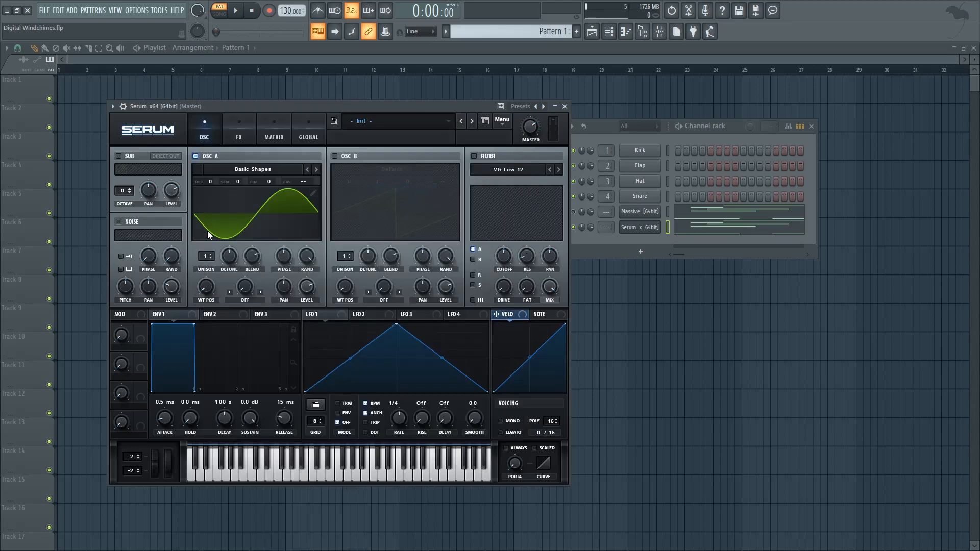
pyautogui.moveTo(210, 182); pyautogui.dragTo(220, 180)
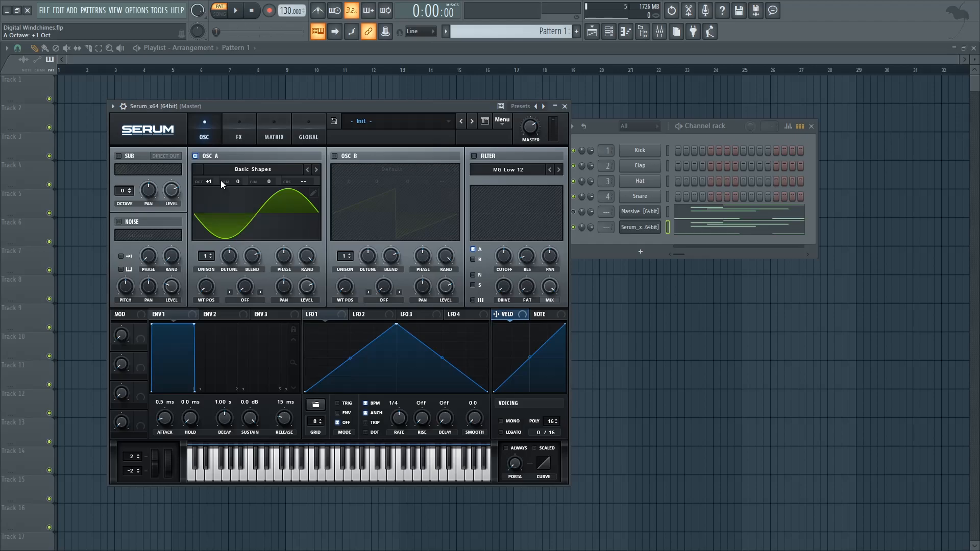
# - Assign Chaos1 as the modulation source for oscillator A's level and show the routing in the modulation matrix
pyautogui.rightClick(312, 288)
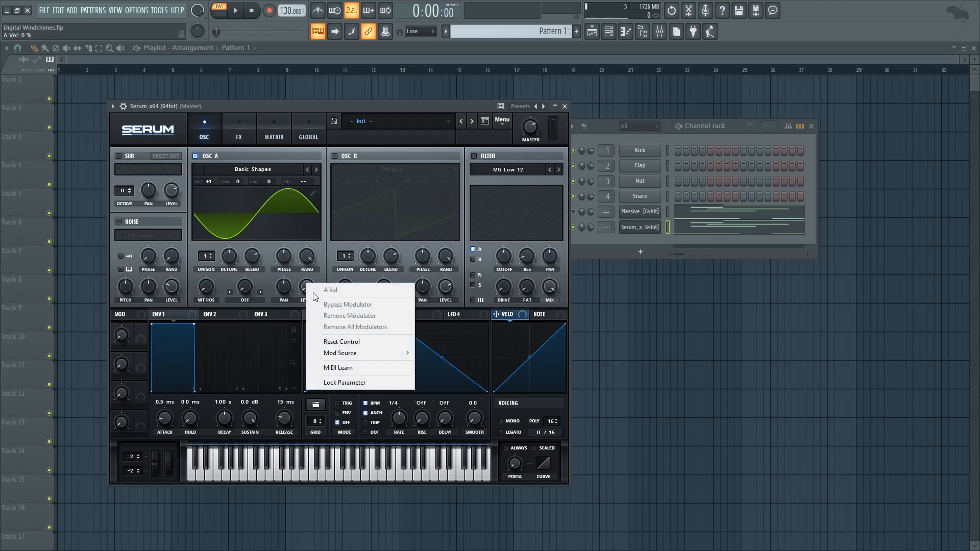
pyautogui.moveTo(362, 350)
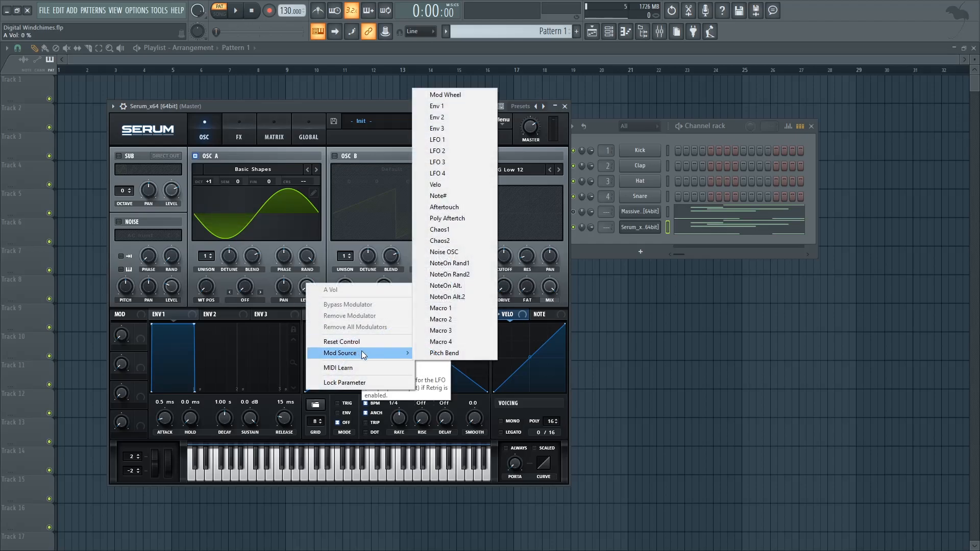
pyautogui.click(456, 231)
pyautogui.click(278, 137)
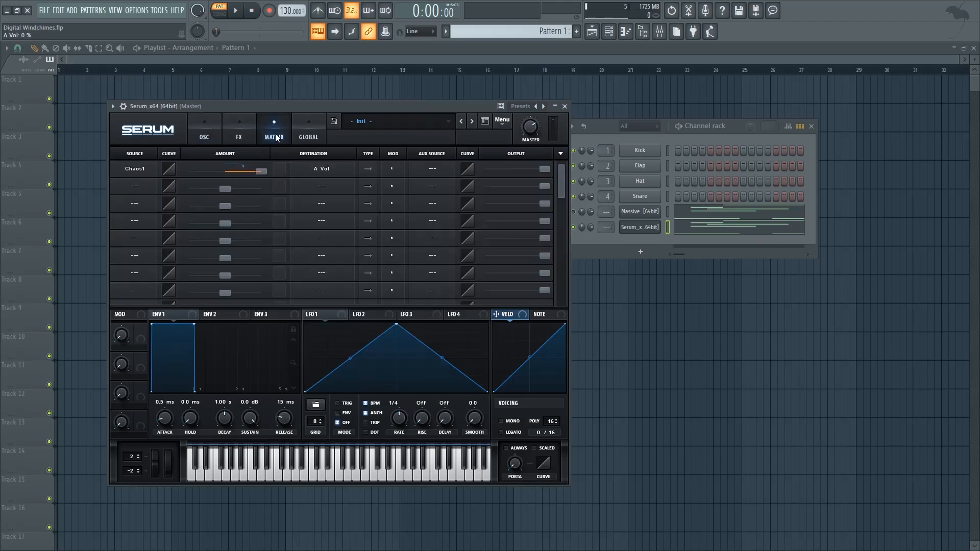
# - Enable S&H for Chaos 1, adjust its rate while auditioning a note, and play the pattern
pyautogui.click(304, 133)
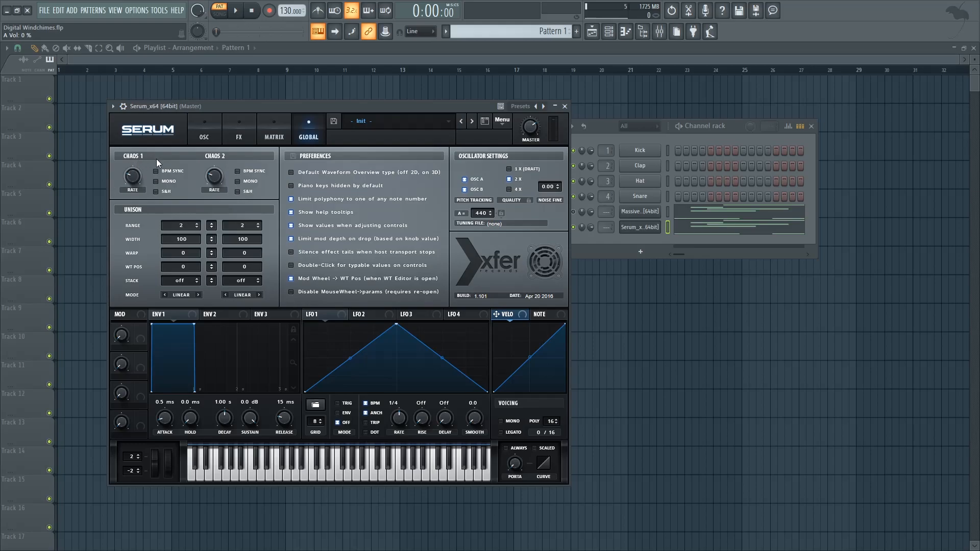
pyautogui.press('q')
pyautogui.click(156, 191)
pyautogui.moveTo(135, 177); pyautogui.dragTo(138, 169)
pyautogui.press('q')
pyautogui.click(206, 132)
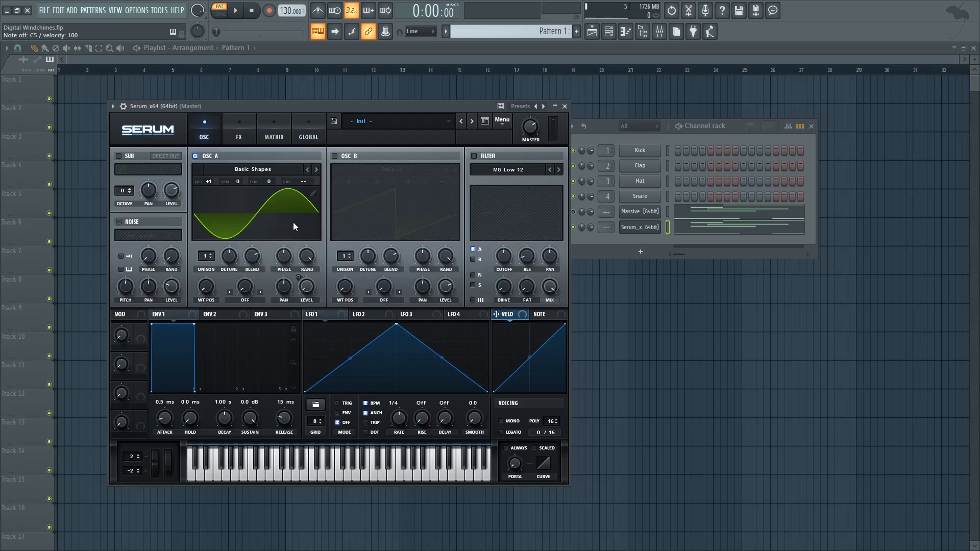
pyautogui.press('space')
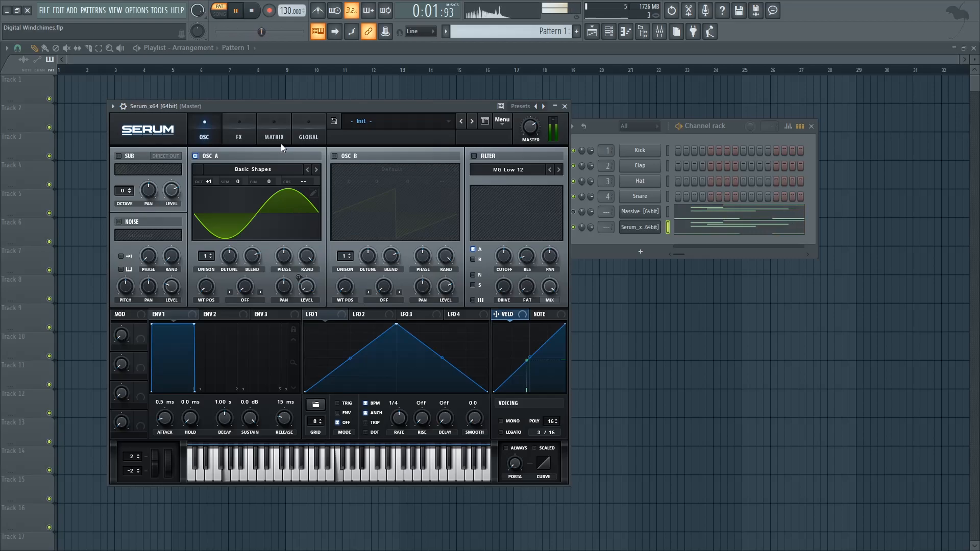
pyautogui.press('space')
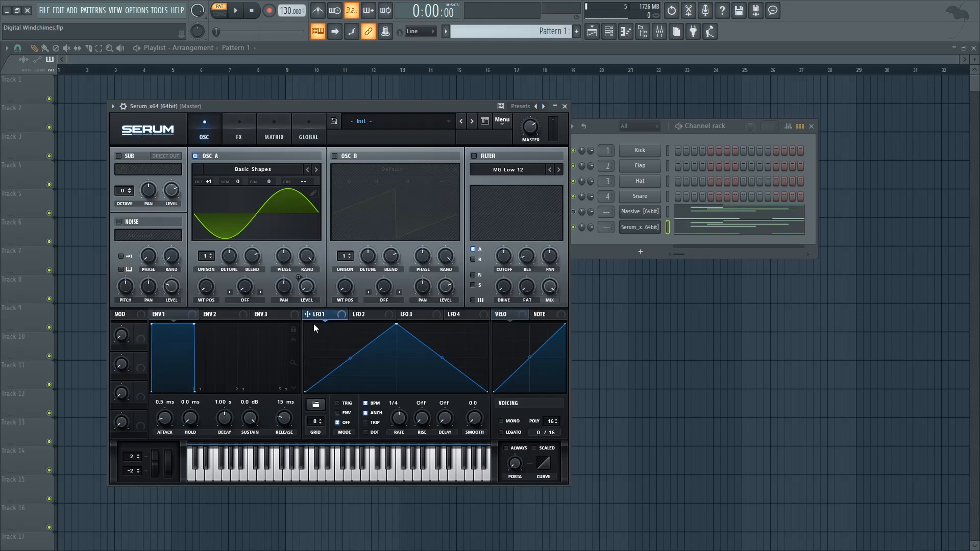
# - Route LFO 1 to oscillator A's octave and set the modulation amount to 12
pyautogui.moveTo(322, 315); pyautogui.dragTo(210, 206)
pyautogui.click(274, 134)
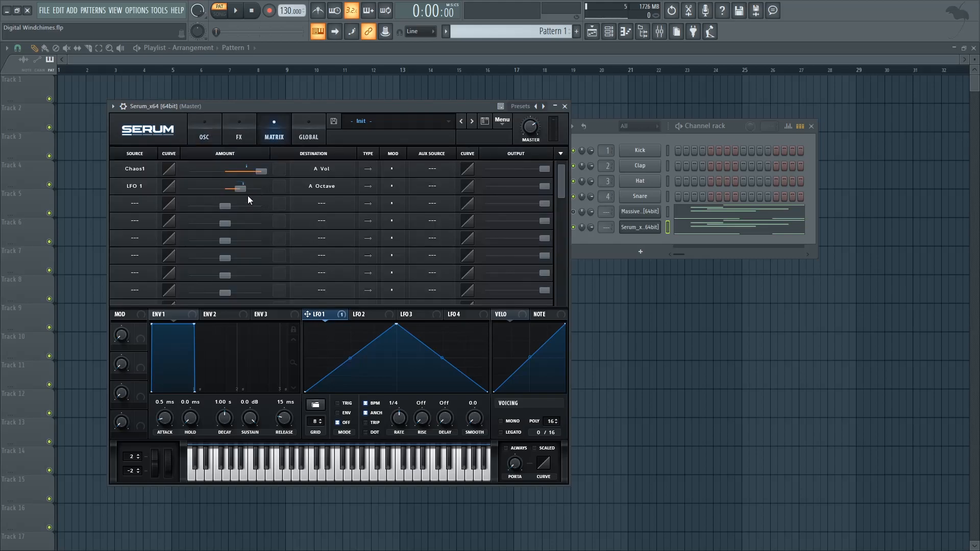
pyautogui.moveTo(245, 193); pyautogui.dragTo(230, 192)
# - Reshape LFO 1 into a square step, low for the first half and high for the second half
pyautogui.moveTo(397, 324)
pyautogui.mouseDown()
pyautogui.moveTo(396, 390)
pyautogui.moveTo(394, 326)
pyautogui.mouseUp()
pyautogui.doubleClick(456, 327)
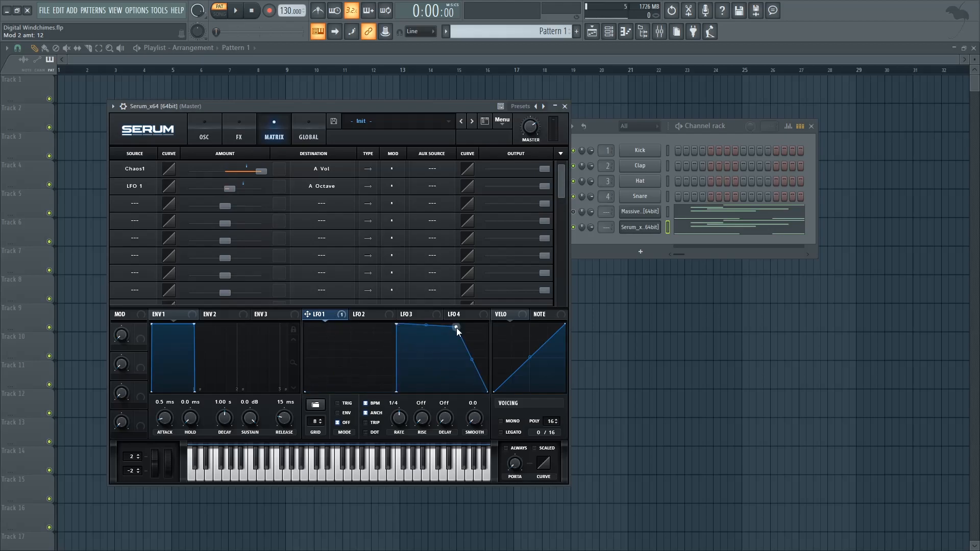
pyautogui.moveTo(457, 327); pyautogui.dragTo(487, 324)
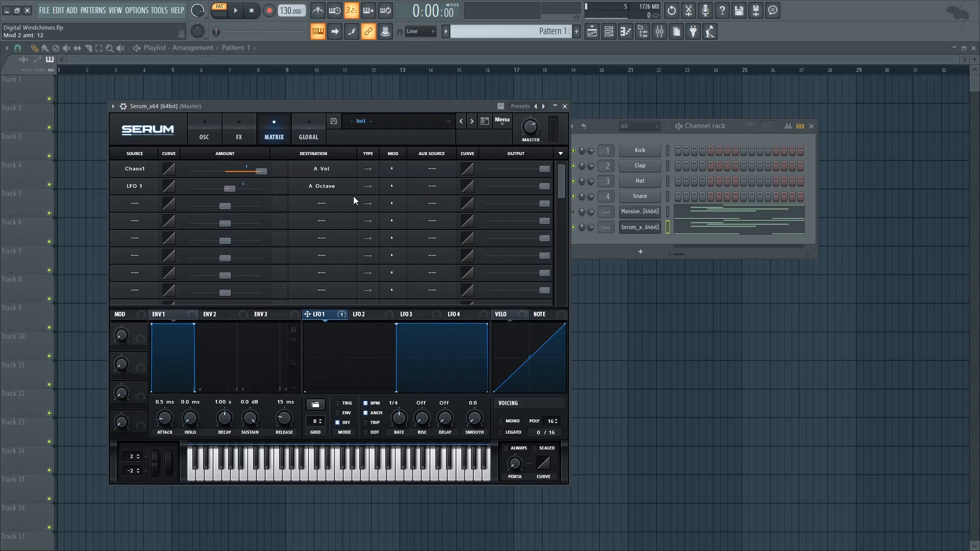
# - Set LFO 1's rate to bar and play the pattern to check the octave modulation
pyautogui.moveTo(399, 417); pyautogui.dragTo(397, 430)
pyautogui.press('space')
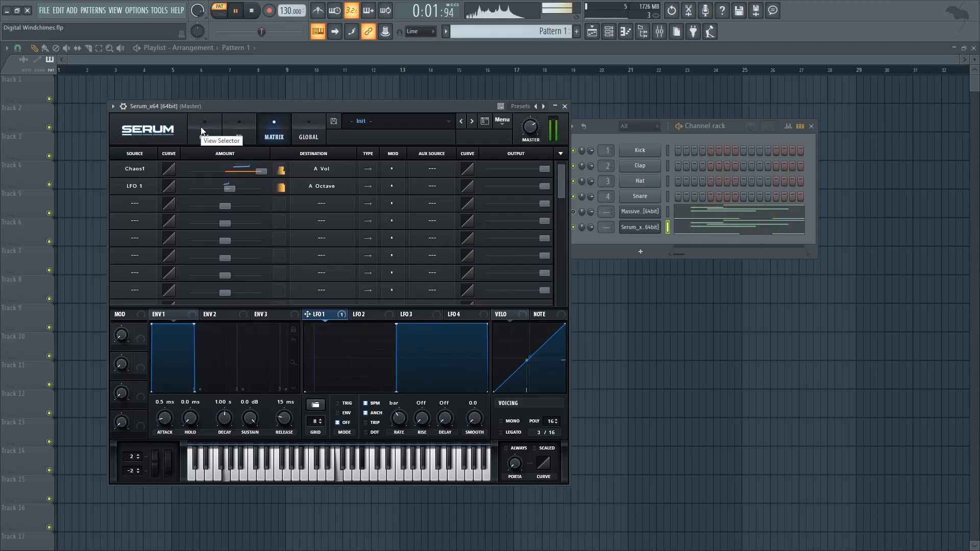
pyautogui.click(202, 129)
pyautogui.press('space')
# - Route LFO 2 to oscillator A's fine pitch with BPM sync off and a 9.3 Hz rate, and play the pattern
pyautogui.click(365, 315)
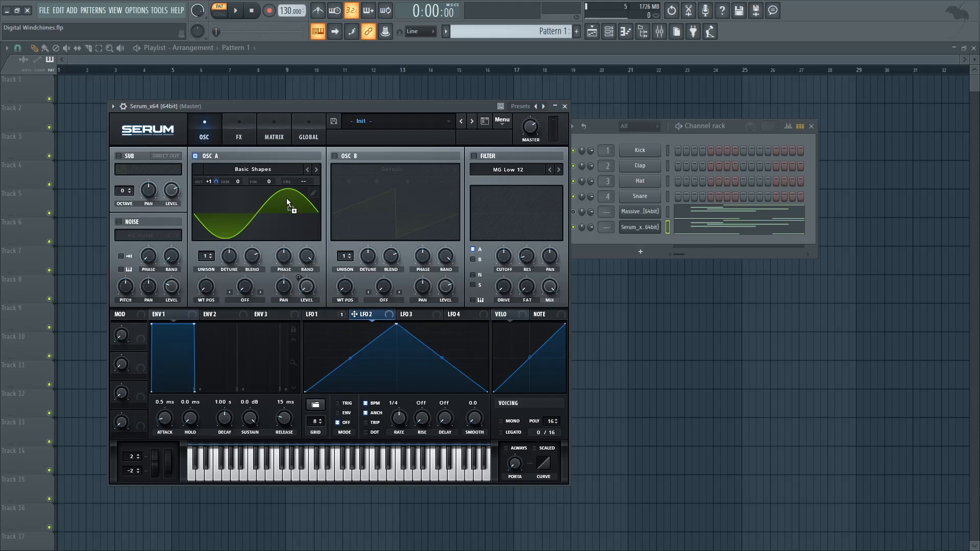
pyautogui.moveTo(279, 182); pyautogui.dragTo(284, 244)
pyautogui.click(375, 403)
pyautogui.press('space')
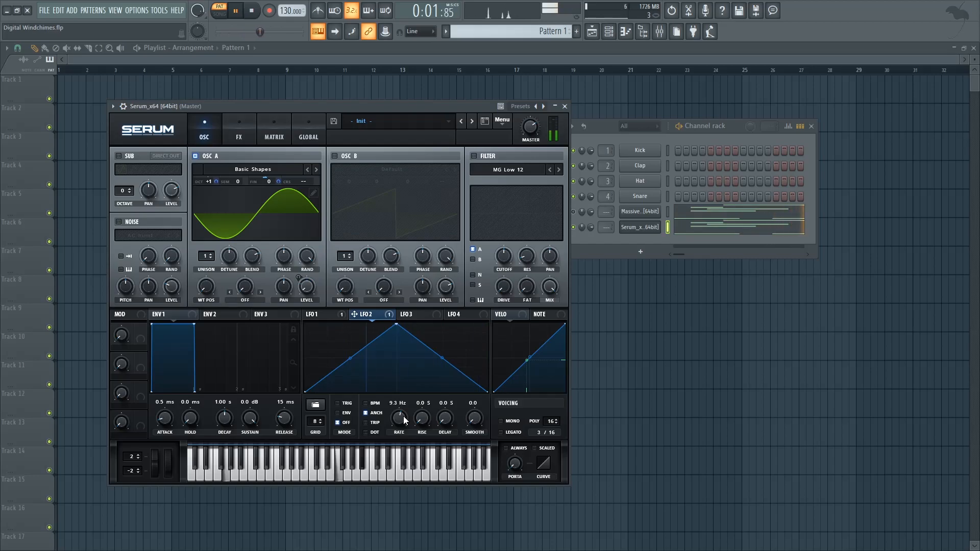
pyautogui.press('space')
# - Route LFO 3 to oscillator A's coarse pitch and set the modulation amount to 13
pyautogui.click(413, 316)
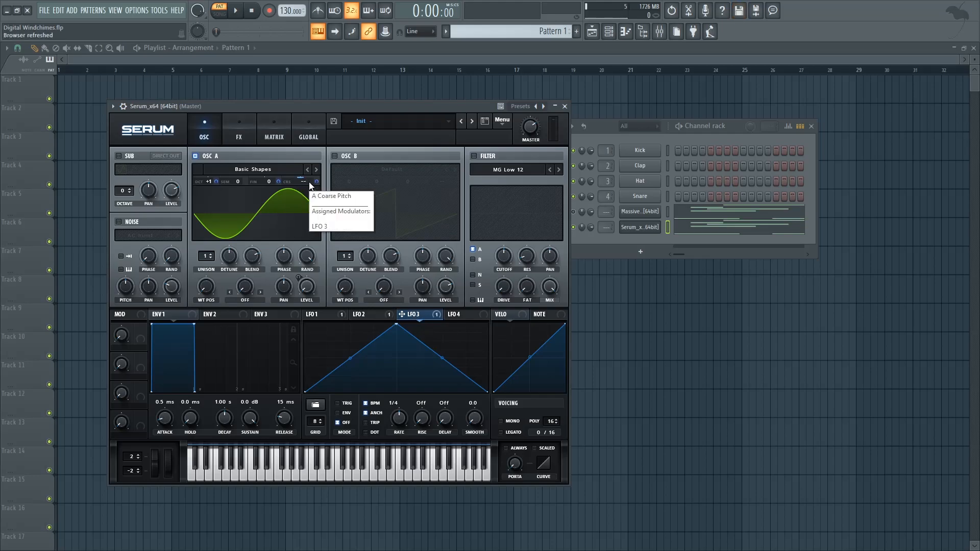
pyautogui.click(270, 135)
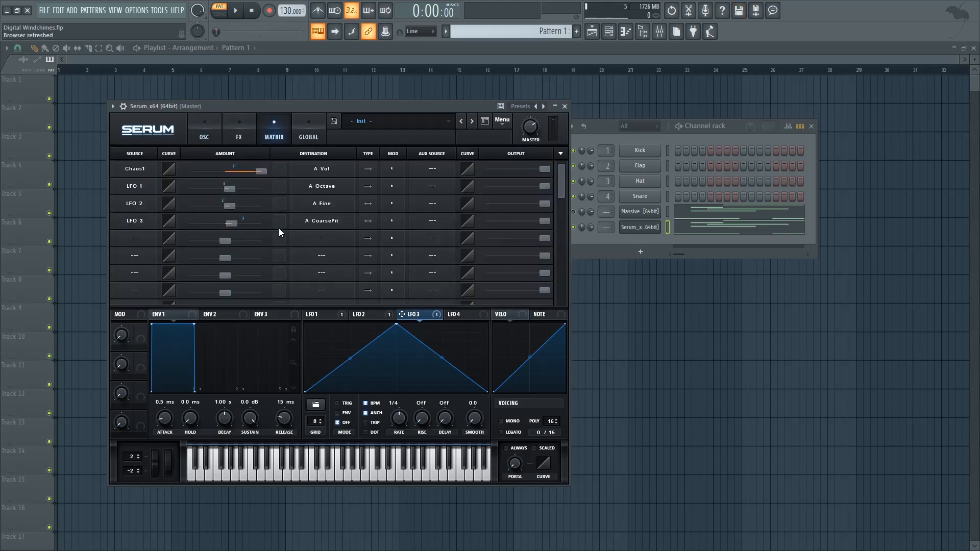
pyautogui.click(366, 222)
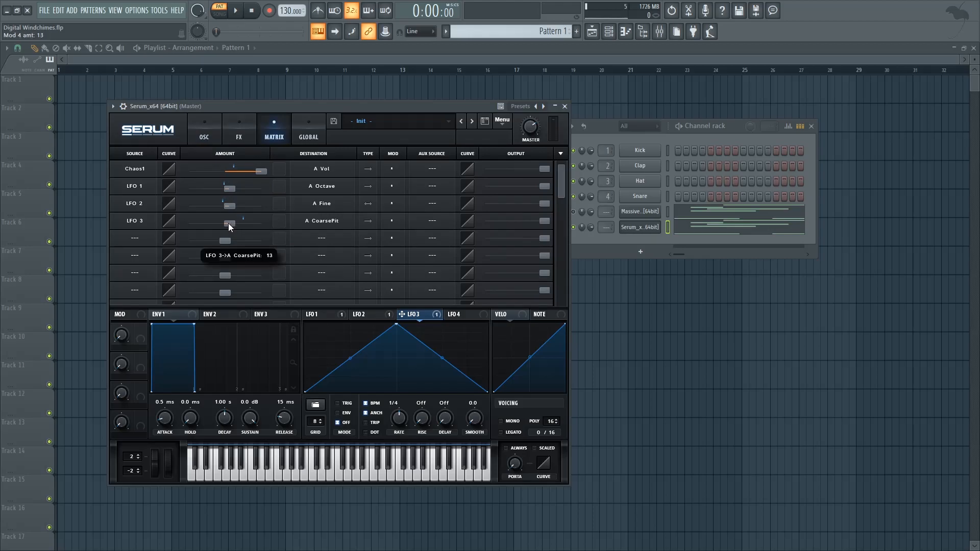
# - Reshape LFO 3 into a very short initial decay, turn off its BPM sync, and set its rate to 1.6 Hz
pyautogui.moveTo(397, 323); pyautogui.dragTo(259, 286)
pyautogui.moveTo(392, 358); pyautogui.dragTo(393, 392)
pyautogui.click(366, 403)
pyautogui.moveTo(395, 433)
pyautogui.mouseDown()
pyautogui.moveTo(395, 443)
pyautogui.moveTo(394, 434)
pyautogui.mouseUp()
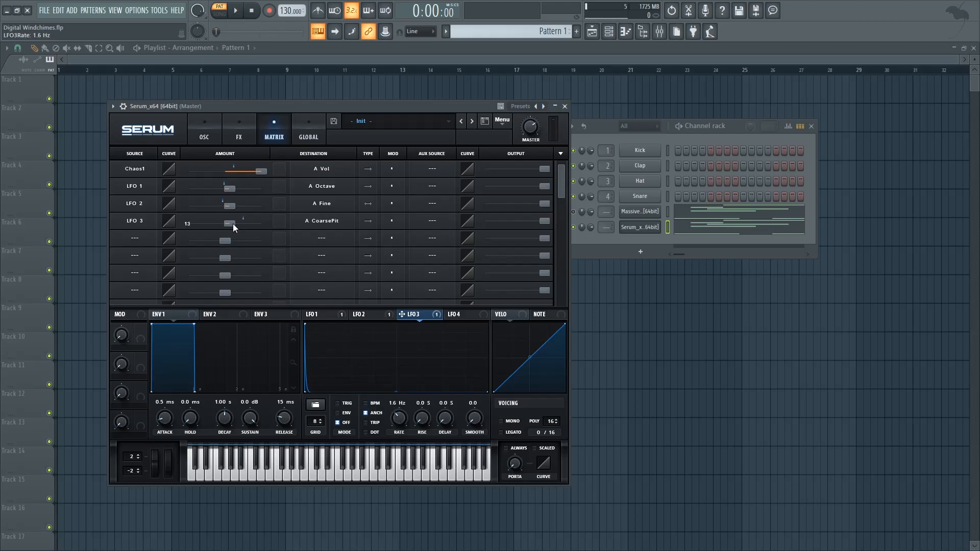
# - Test LFO 3's coarse pitch modulation at 100 and settle on an amount of 14
pyautogui.moveTo(233, 223); pyautogui.dragTo(293, 230)
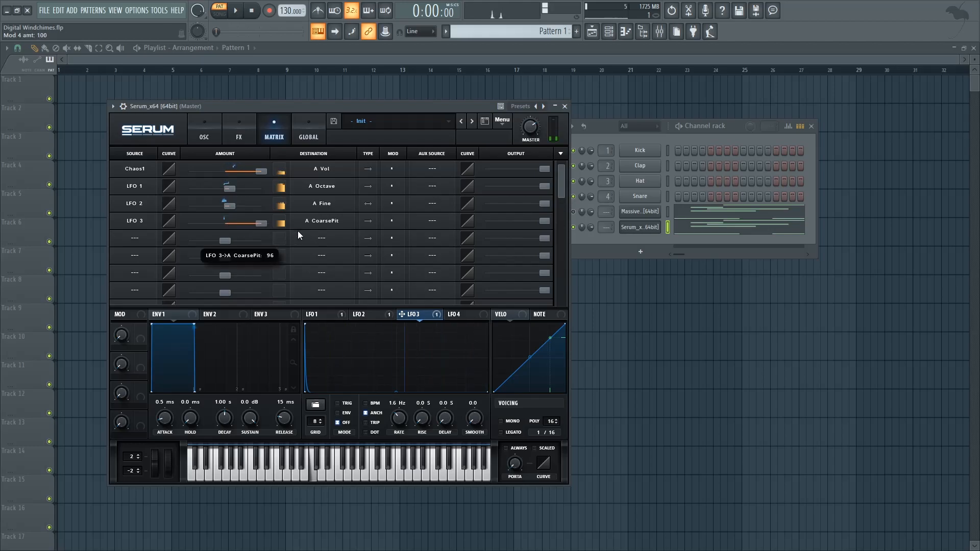
pyautogui.moveTo(264, 225)
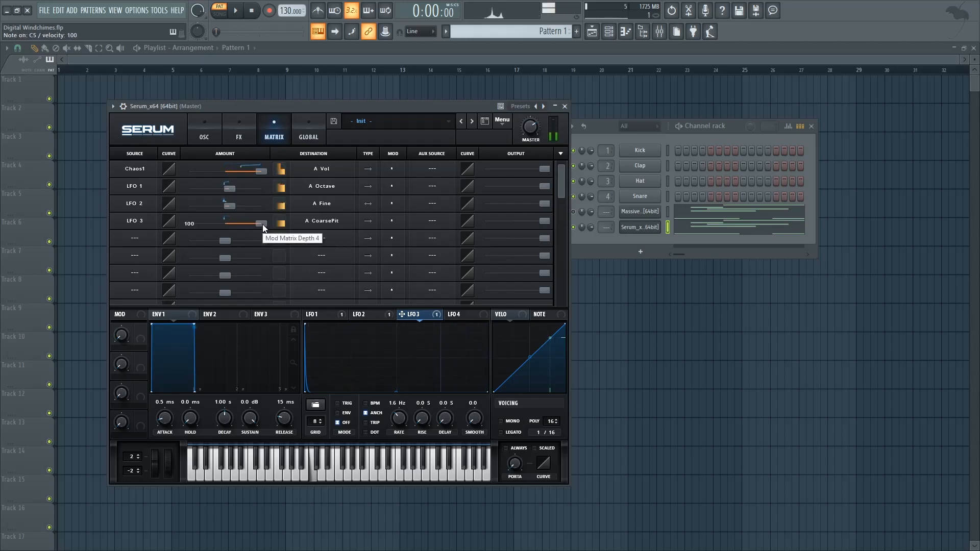
pyautogui.moveTo(263, 223); pyautogui.dragTo(228, 232)
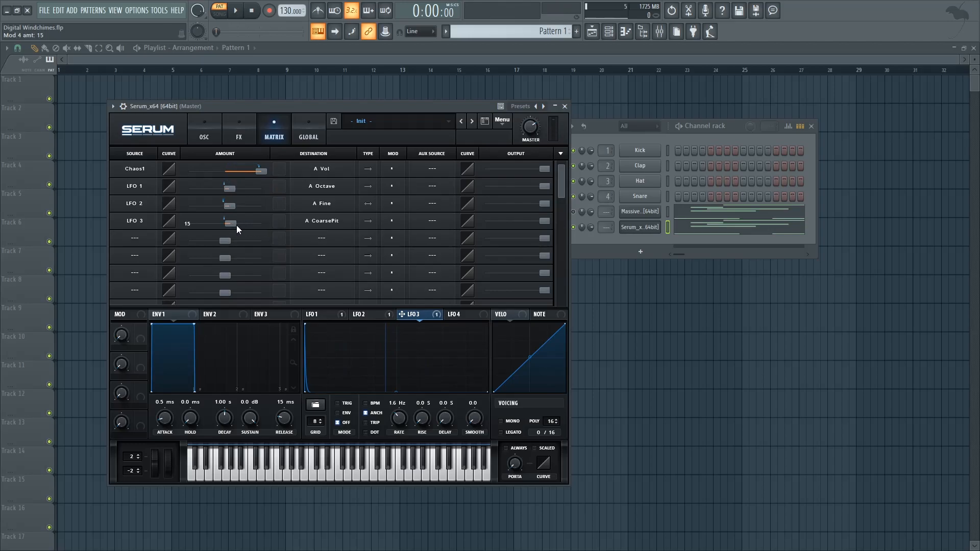
pyautogui.moveTo(230, 225); pyautogui.dragTo(229, 225)
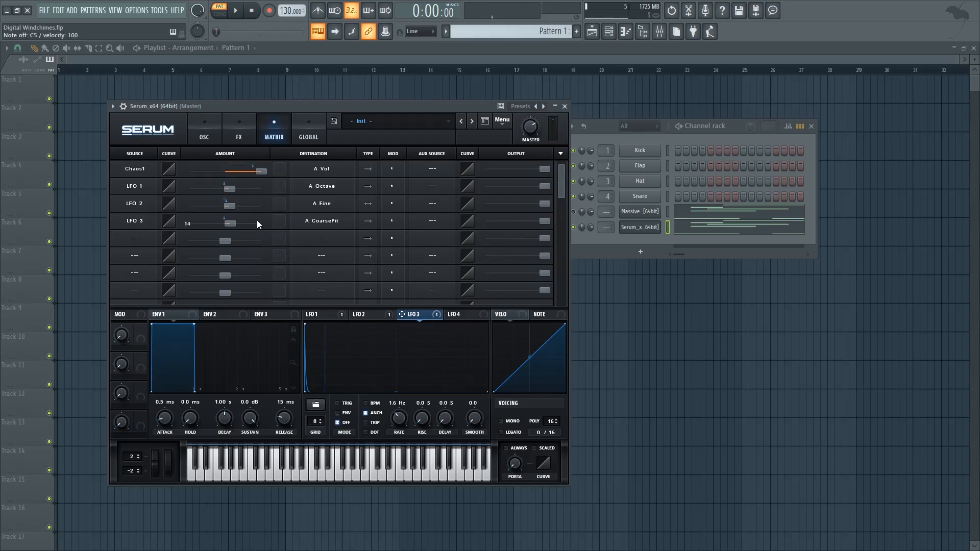
# - Review the Chaos settings, modulation matrix and oscillator A, and play the pattern
pyautogui.click(309, 134)
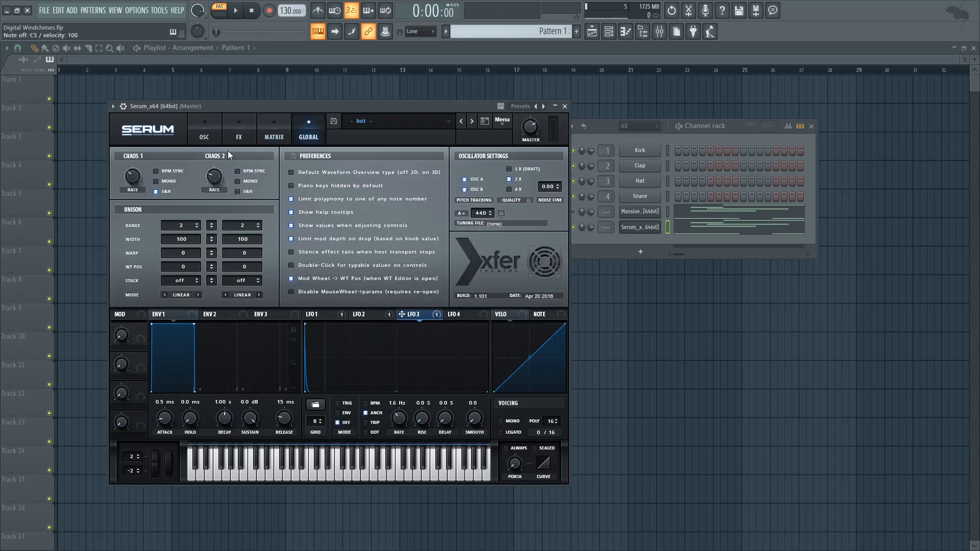
pyautogui.click(269, 135)
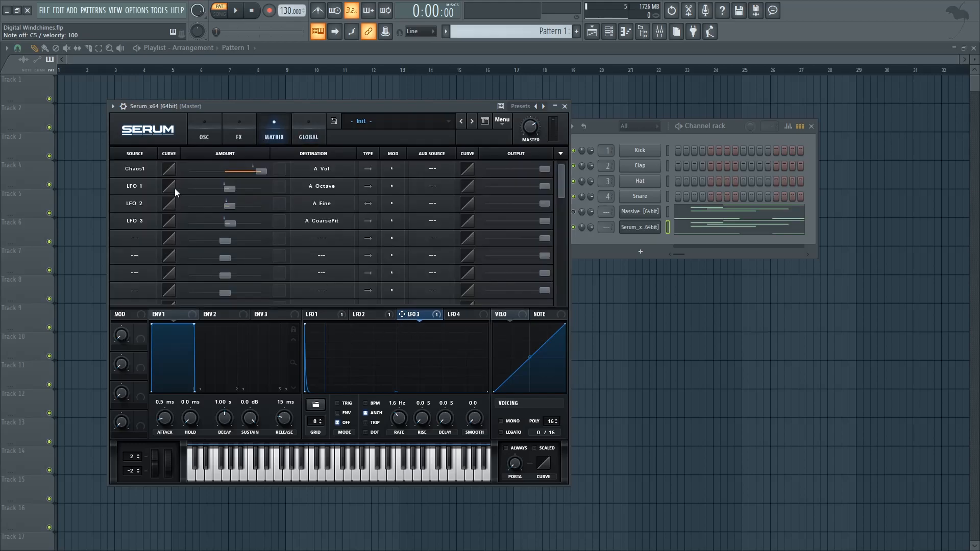
pyautogui.click(203, 137)
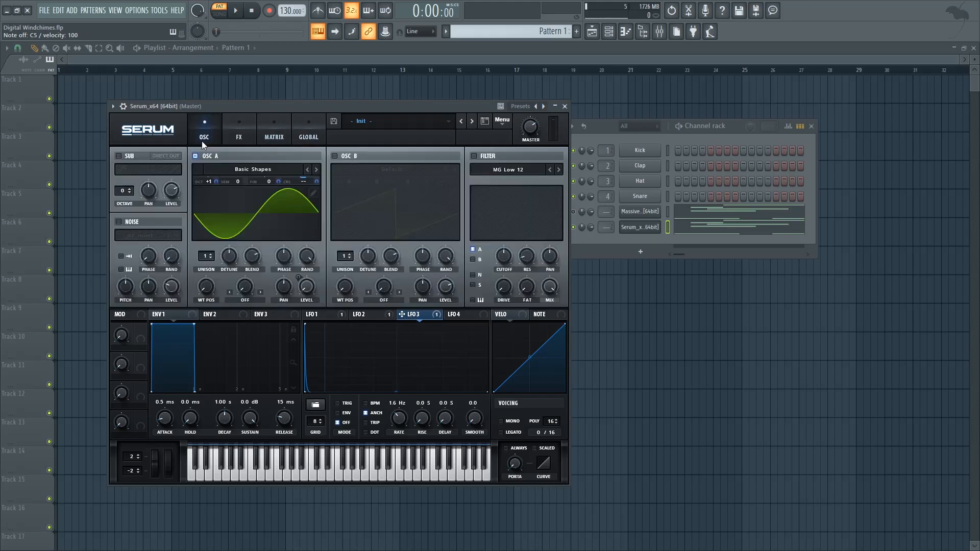
pyautogui.press('space')
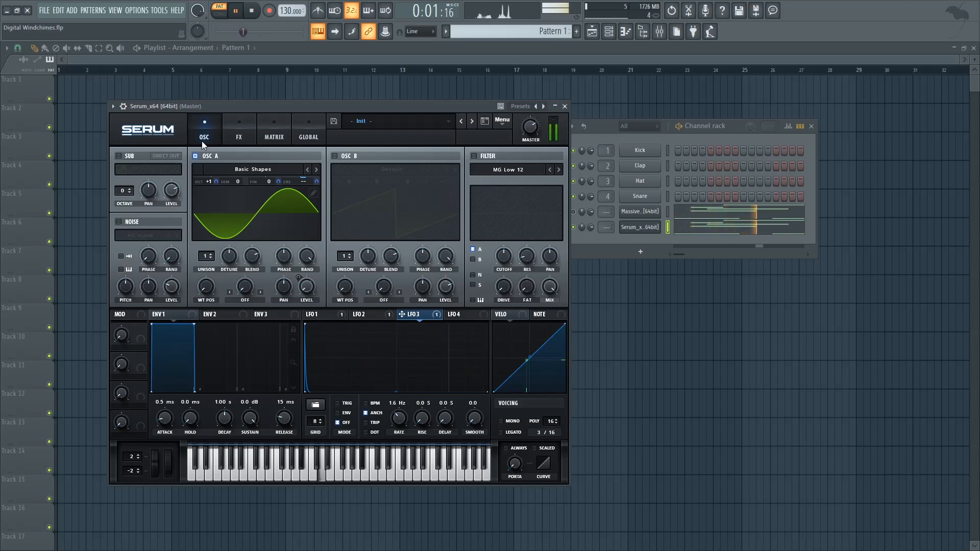
# - Stop playback and enable Serum's Delay effect with a triplet offset on the left delay time
pyautogui.click(243, 136)
pyautogui.press('space')
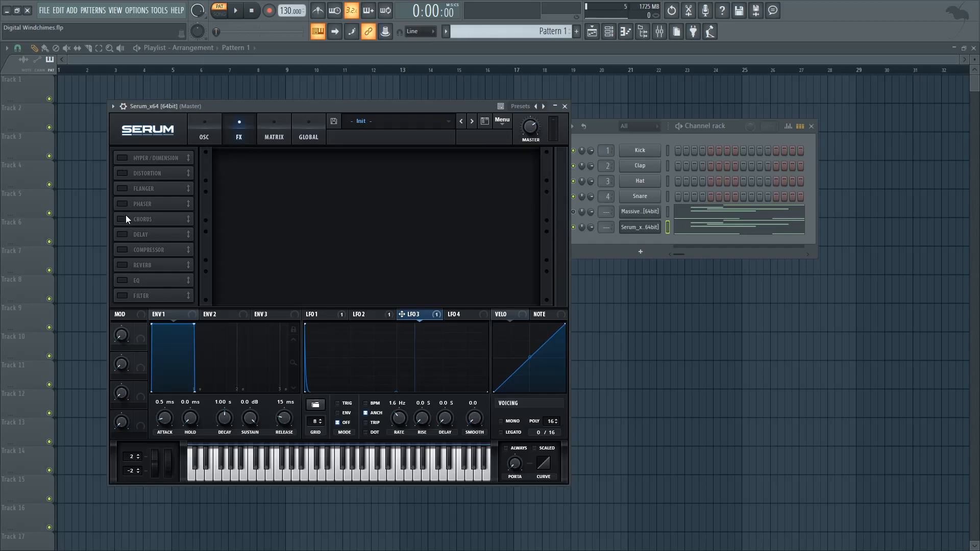
pyautogui.click(122, 235)
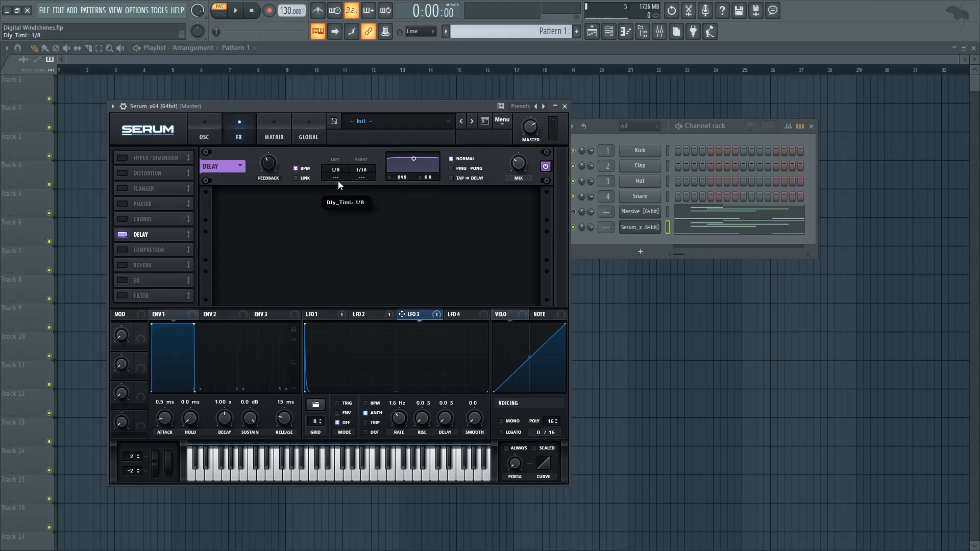
pyautogui.moveTo(338, 178); pyautogui.dragTo(329, 216)
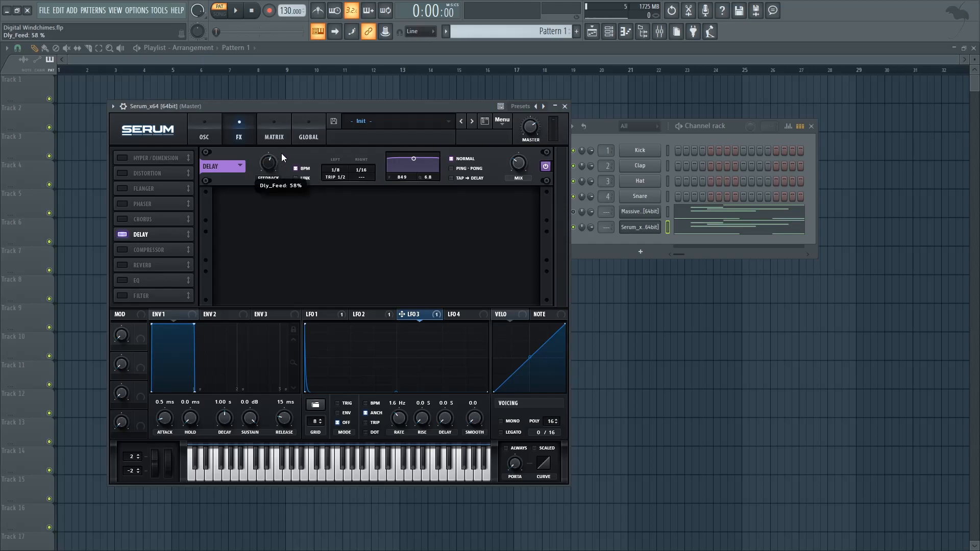
# - Raise the delay's feedback and mix, switch it to Ping-Pong mode, and play the pattern
pyautogui.moveTo(284, 153); pyautogui.dragTo(290, 149)
pyautogui.moveTo(523, 163); pyautogui.dragTo(530, 156)
pyautogui.click(469, 169)
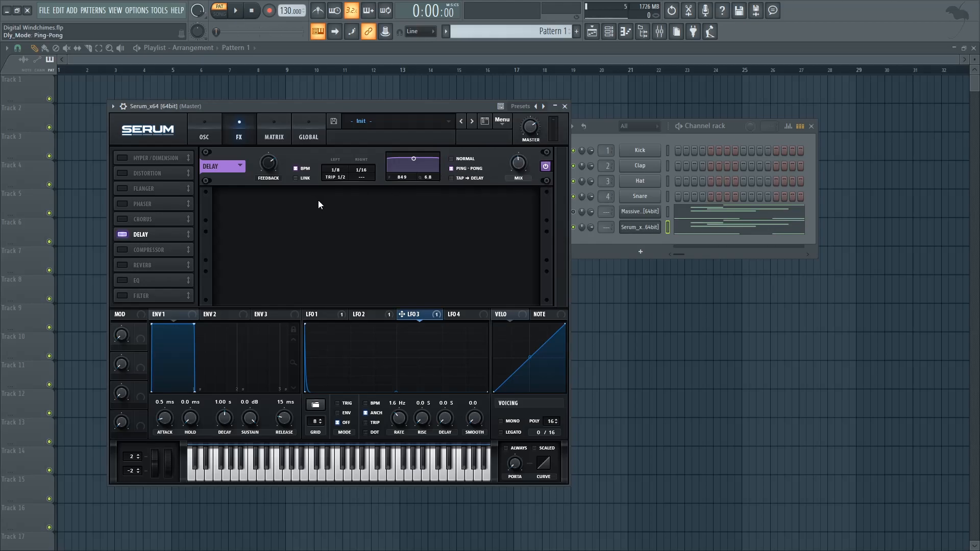
pyautogui.press('space')
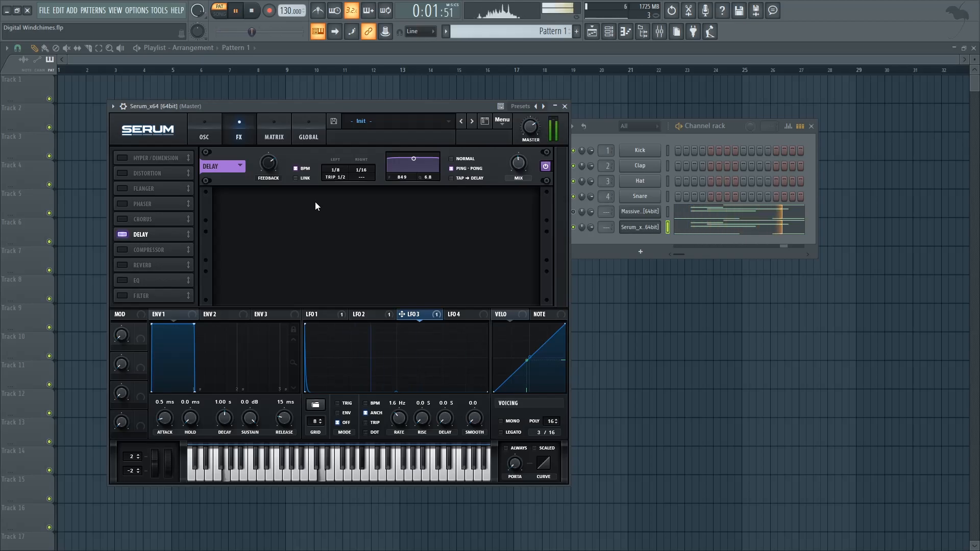
pyautogui.press('space')
# - Set the project tempo to 115 BPM and play the pattern
pyautogui.moveTo(285, 11); pyautogui.dragTo(285, 14)
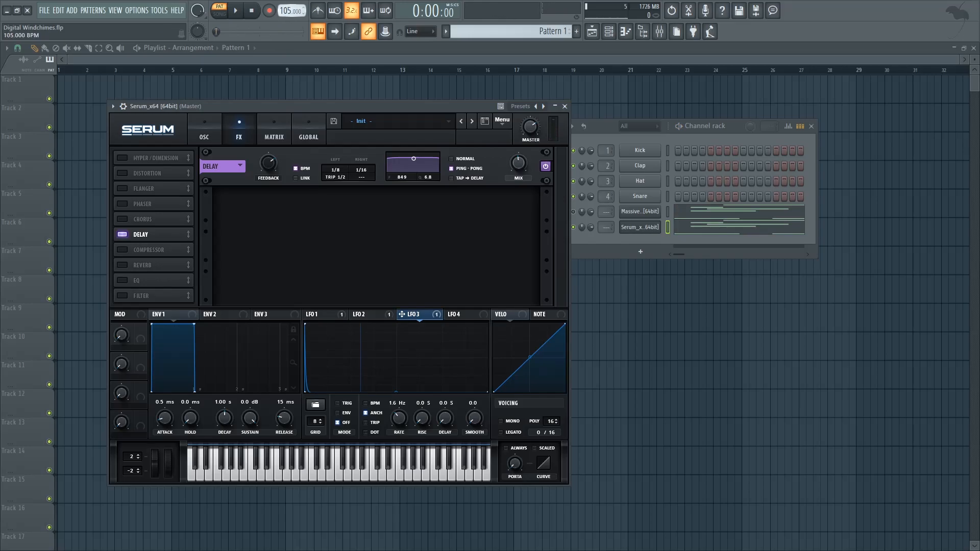
pyautogui.press('space')
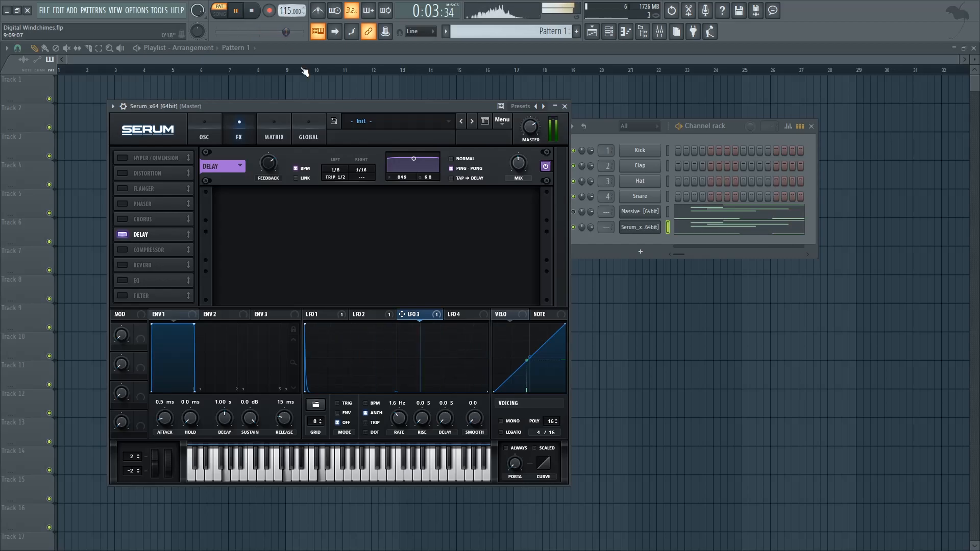
pyautogui.press('space')
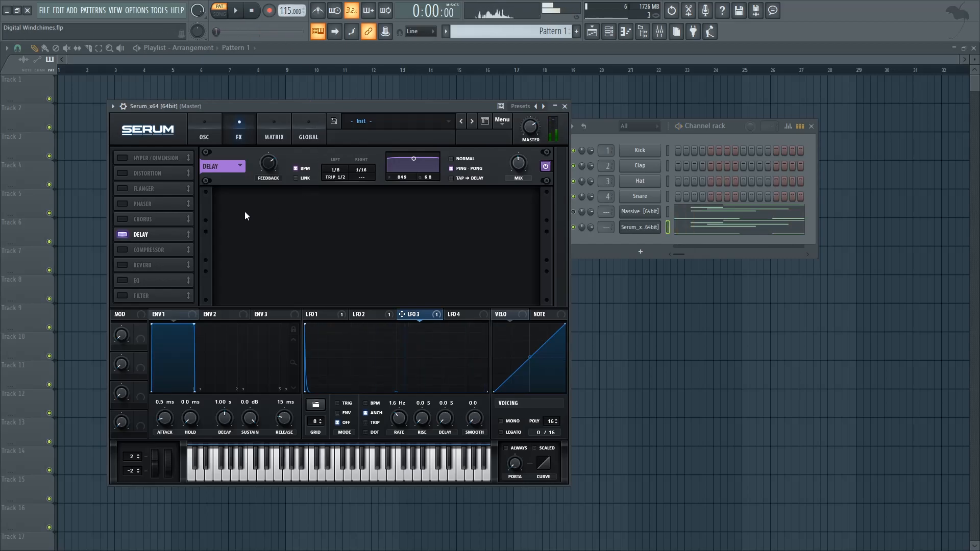
# - Add Hyper/Dimension with a Dimension size of 60% and Chorus with a 32% mix and a raised low-pass filter
pyautogui.click(127, 161)
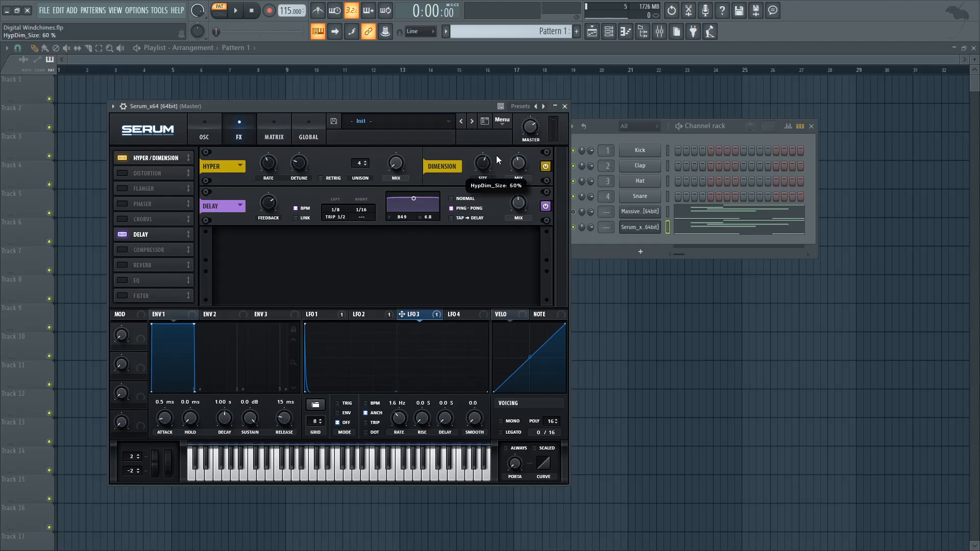
pyautogui.click(124, 219)
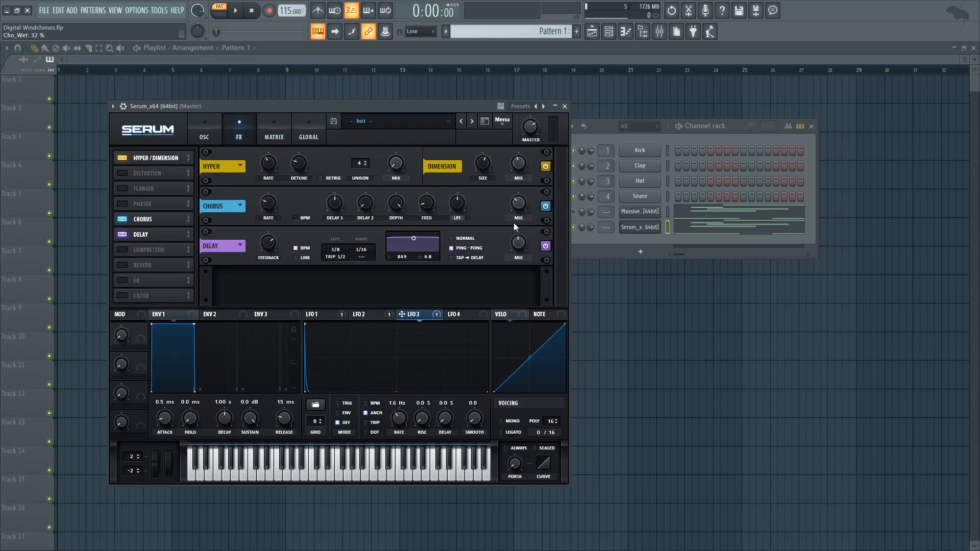
pyautogui.moveTo(473, 192); pyautogui.dragTo(504, 170)
# - Play the pattern and lower Serum's master volume to 62%
pyautogui.press('space')
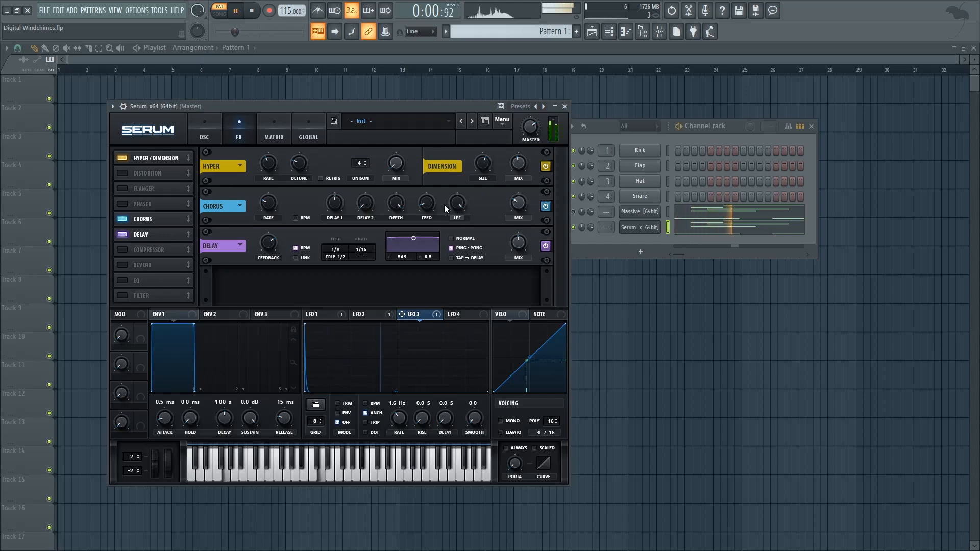
pyautogui.moveTo(530, 126); pyautogui.dragTo(530, 143)
pyautogui.press('space')
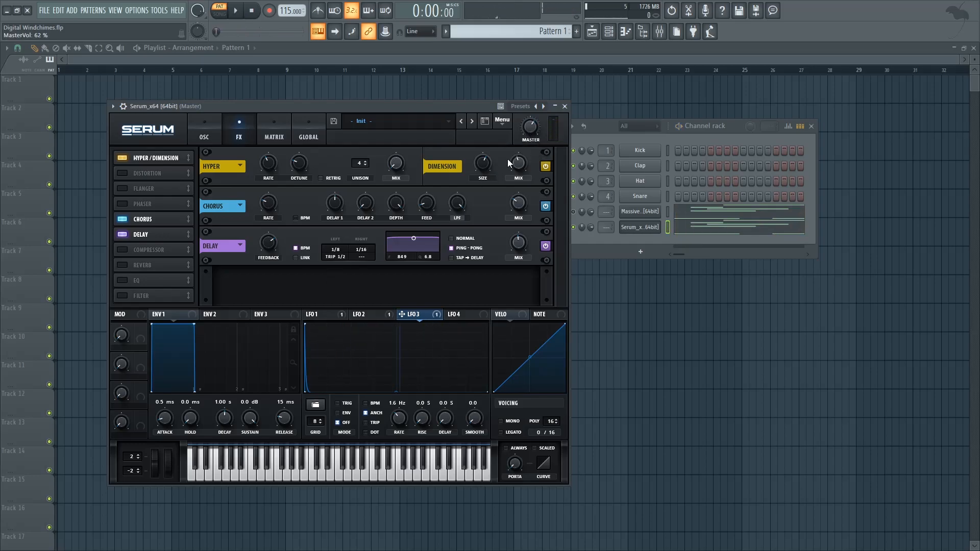
# - Close Serum, mute its channel, unmute the Massive X channel, and open Massive X with its window moved higher
pyautogui.click(208, 126)
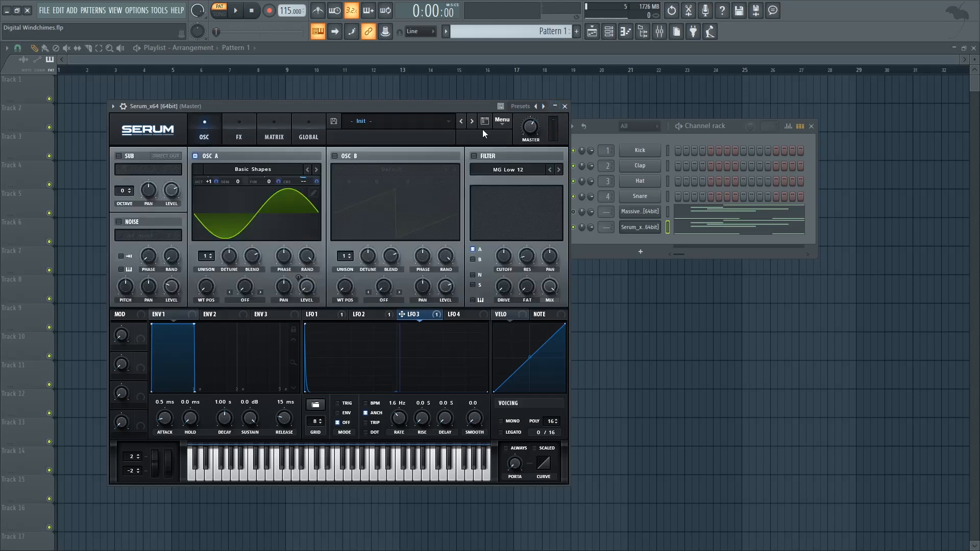
pyautogui.click(565, 107)
pyautogui.click(573, 227)
pyautogui.click(574, 212)
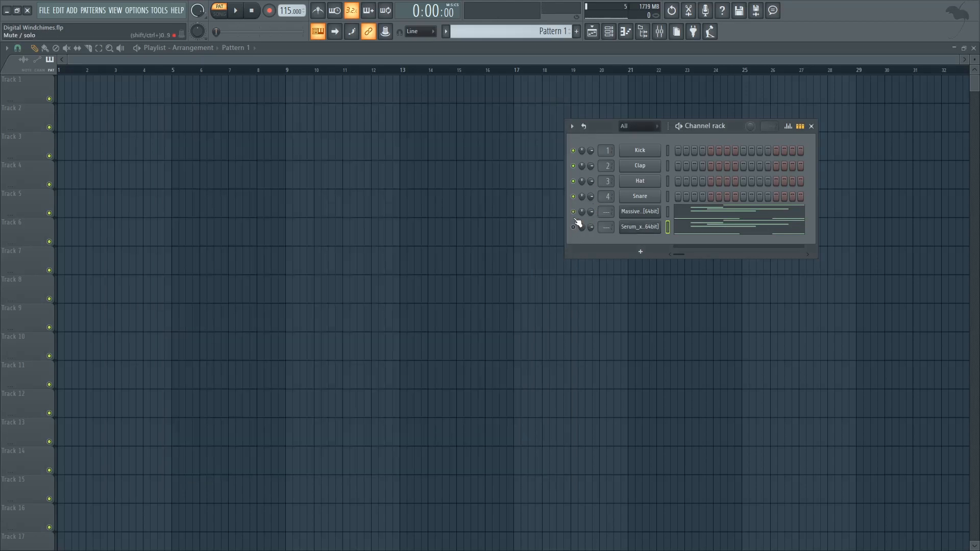
pyautogui.click(644, 215)
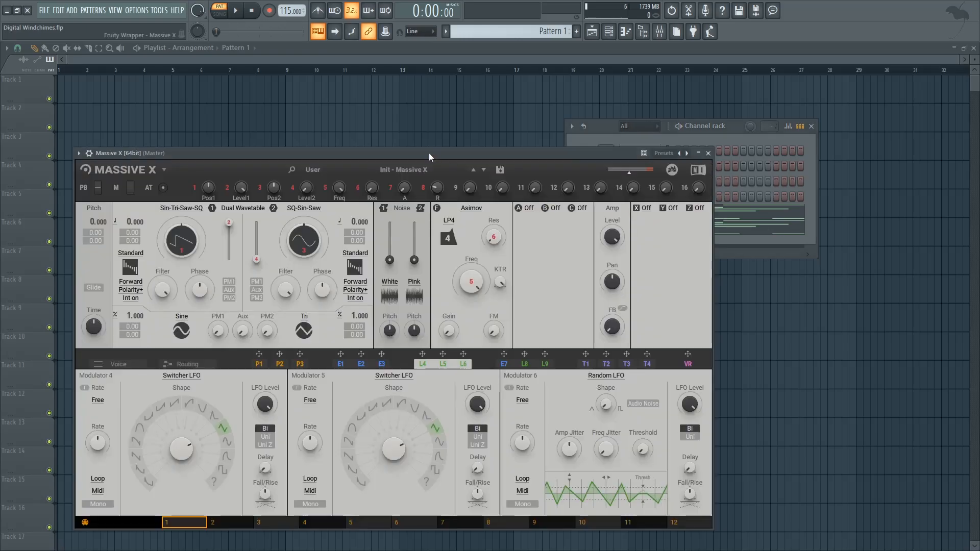
pyautogui.moveTo(429, 152); pyautogui.dragTo(430, 112)
# - Set oscillator 1's wavetable position and level to 0, and modulate its level with Random LFO L6 using Audio Noise
pyautogui.moveTo(193, 197); pyautogui.dragTo(193, 250)
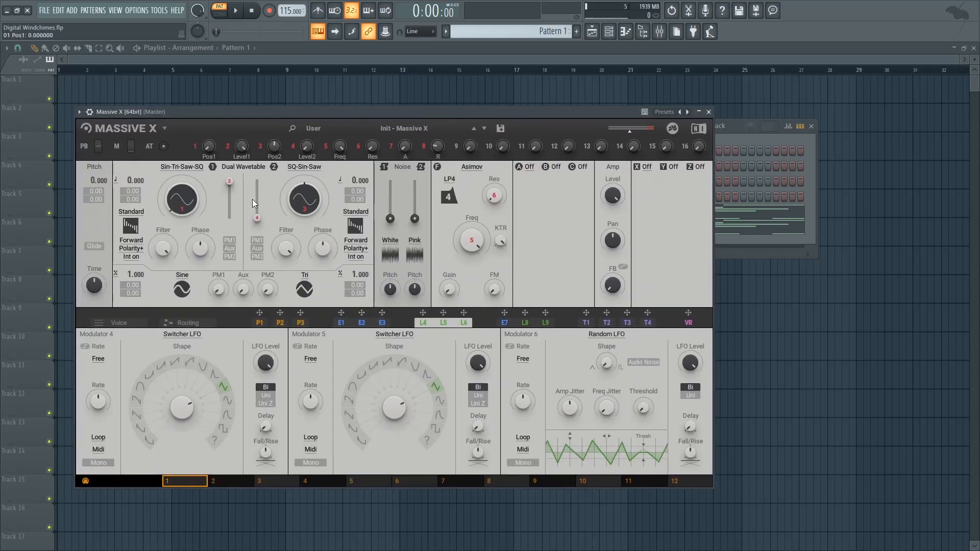
pyautogui.moveTo(229, 185); pyautogui.dragTo(229, 219)
pyautogui.moveTo(464, 313); pyautogui.dragTo(231, 232)
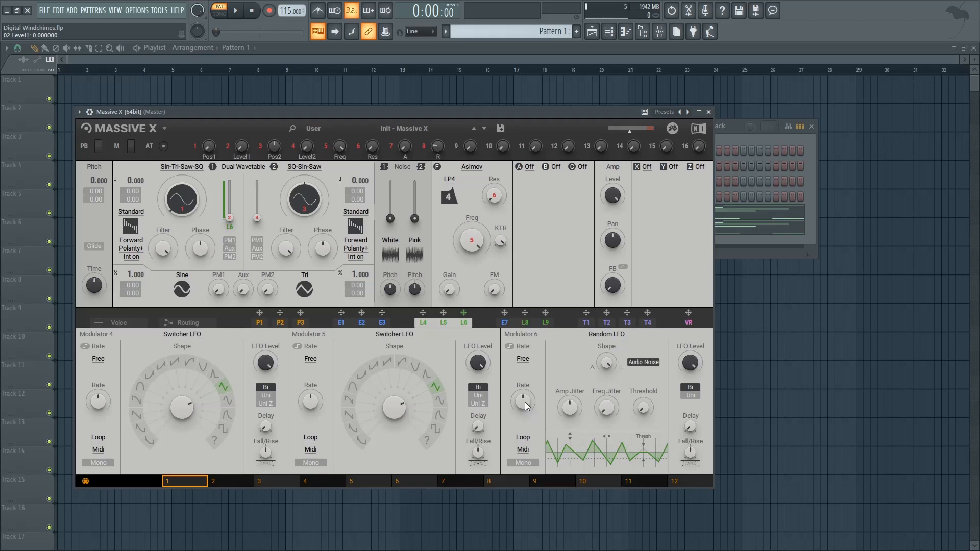
# - Lower the Random LFO's rate and play the pattern before and after the change
pyautogui.press('space')
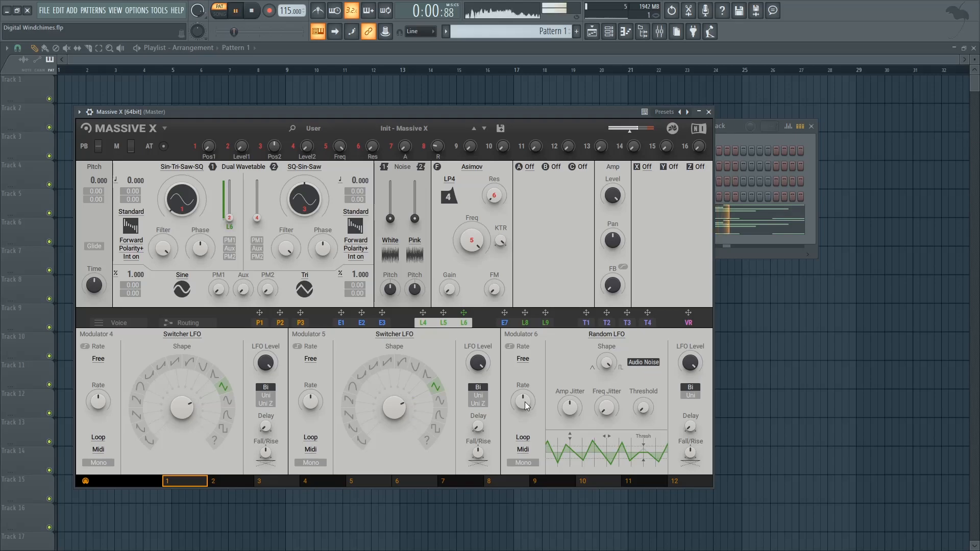
pyautogui.press('space')
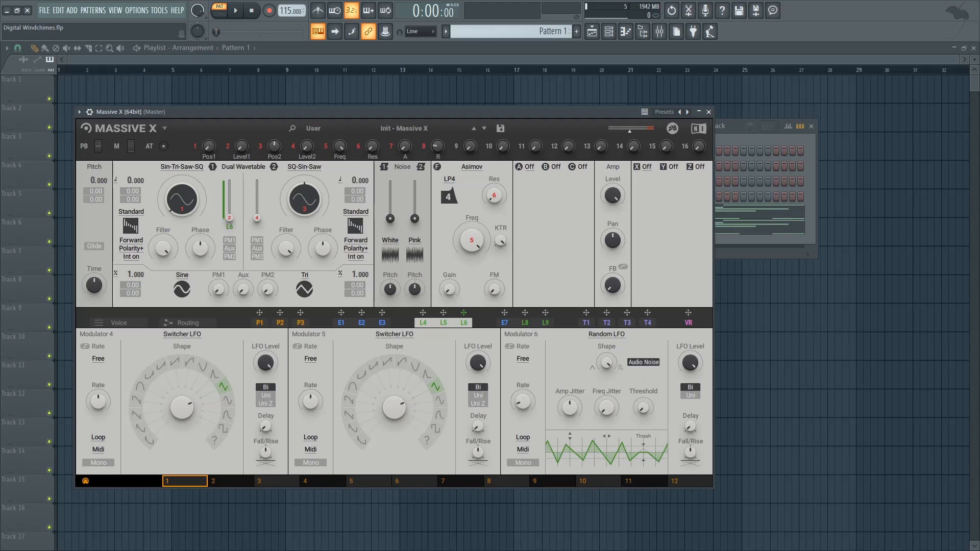
pyautogui.press('space')
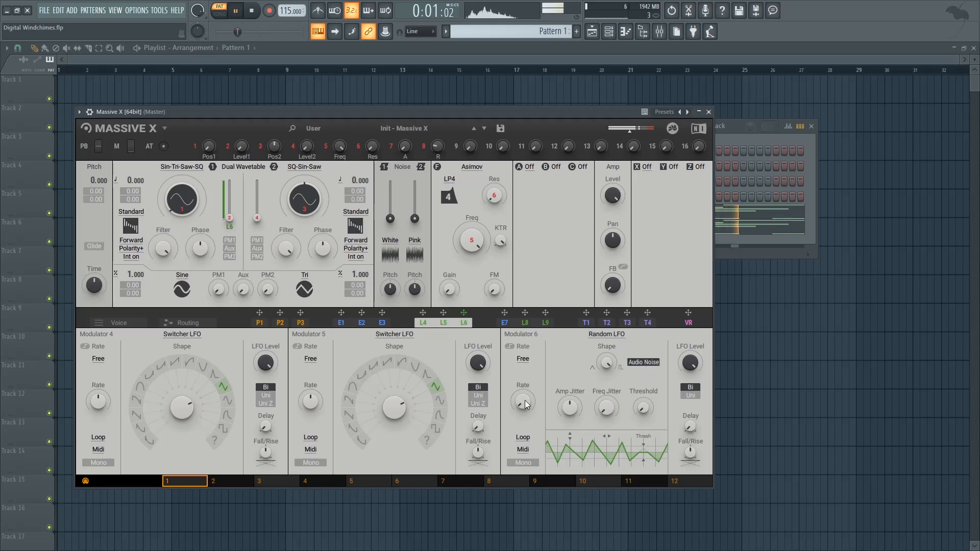
pyautogui.press('space')
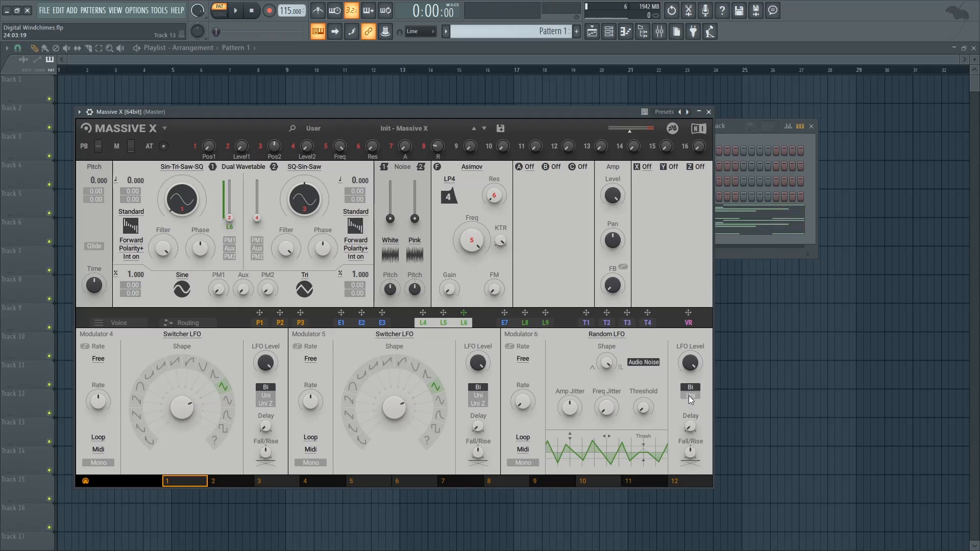
# - Try the Random LFO in Uni mode, raise its Freq Jitter and Amp Jitter, and play the pattern to compare
pyautogui.press('space')
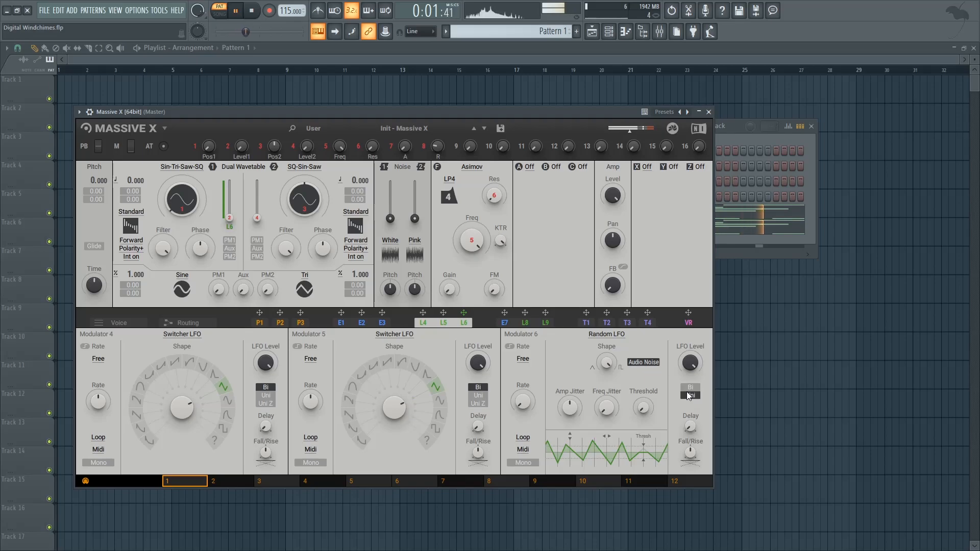
pyautogui.press('space')
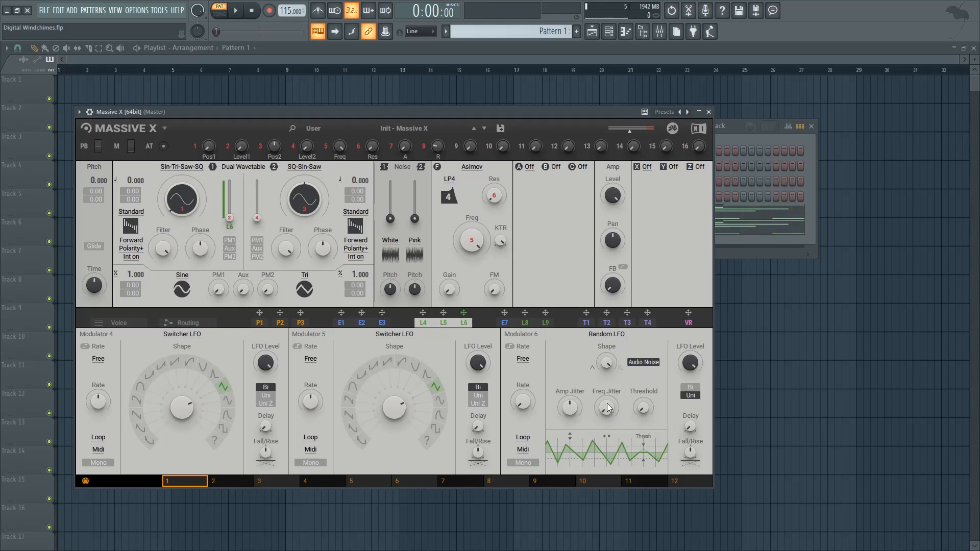
pyautogui.press('space')
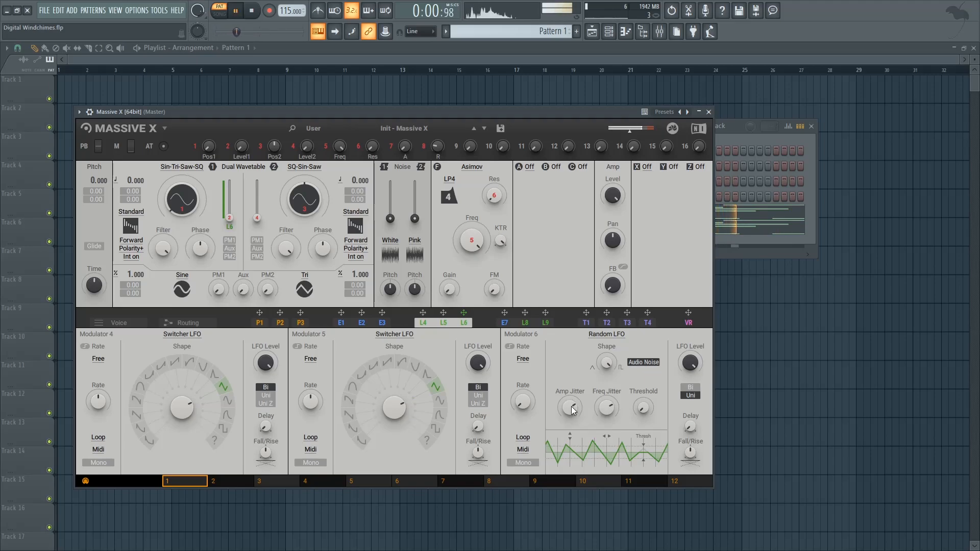
pyautogui.press('space')
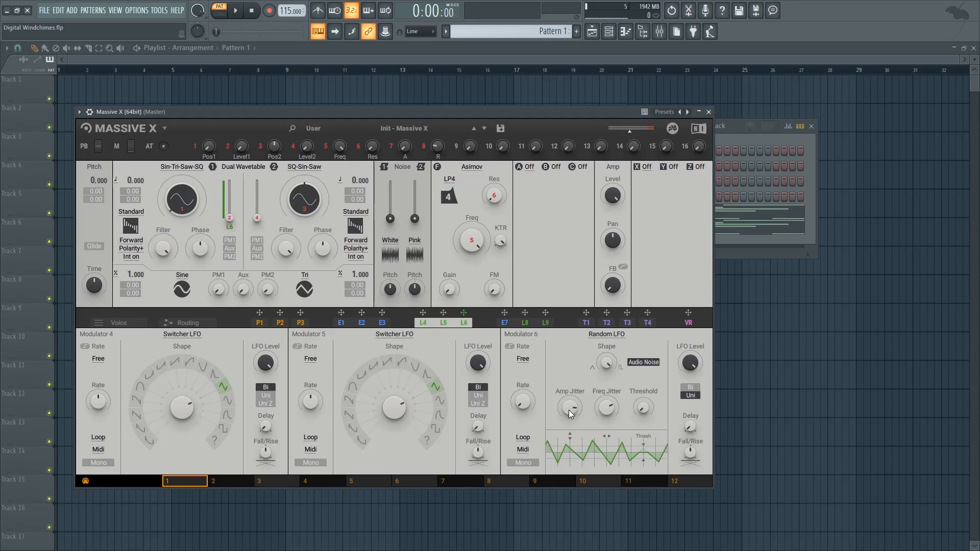
pyautogui.press('space')
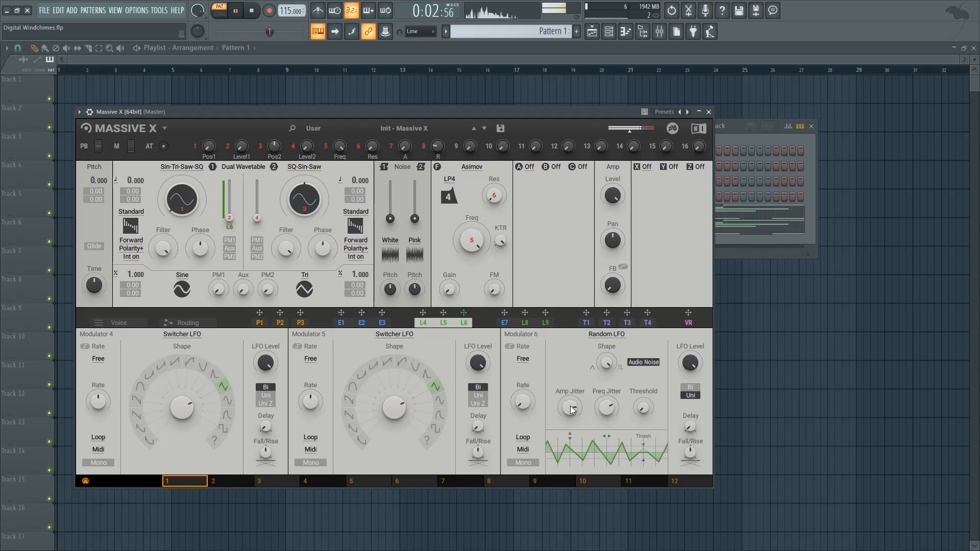
pyautogui.press('space')
# - Return the Random LFO to Bi mode and play the pattern
pyautogui.click(691, 389)
pyautogui.press('space')
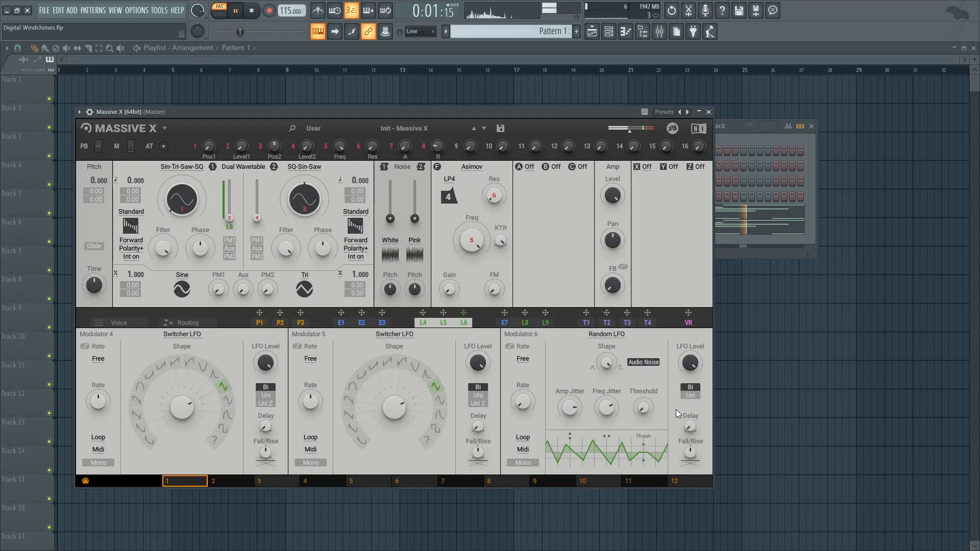
pyautogui.press('space')
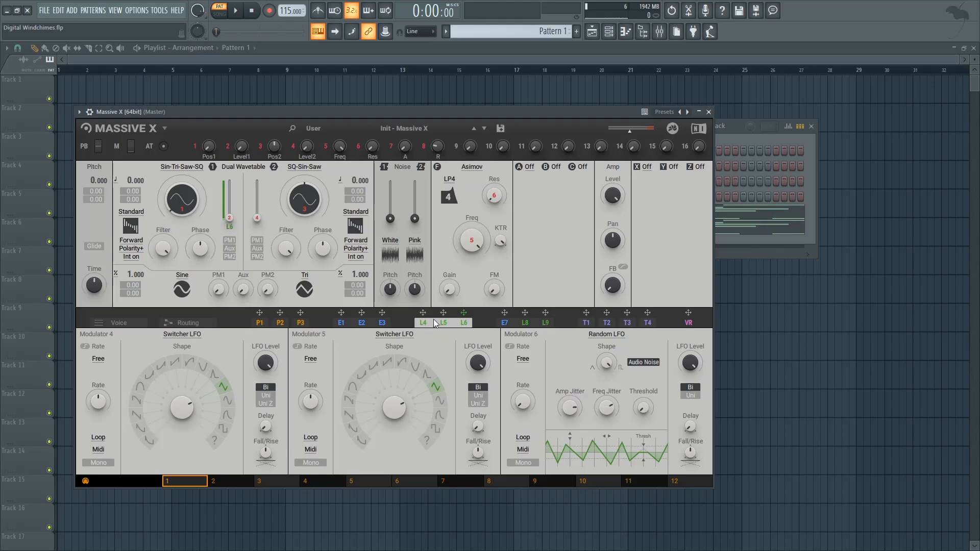
# - Modulate oscillator 1's pitch by 12.00 with LFO L4, using a square shape synced at 8/16, and play the pattern
pyautogui.moveTo(423, 316); pyautogui.dragTo(128, 187)
pyautogui.click(222, 428)
pyautogui.click(99, 360)
pyautogui.click(97, 372)
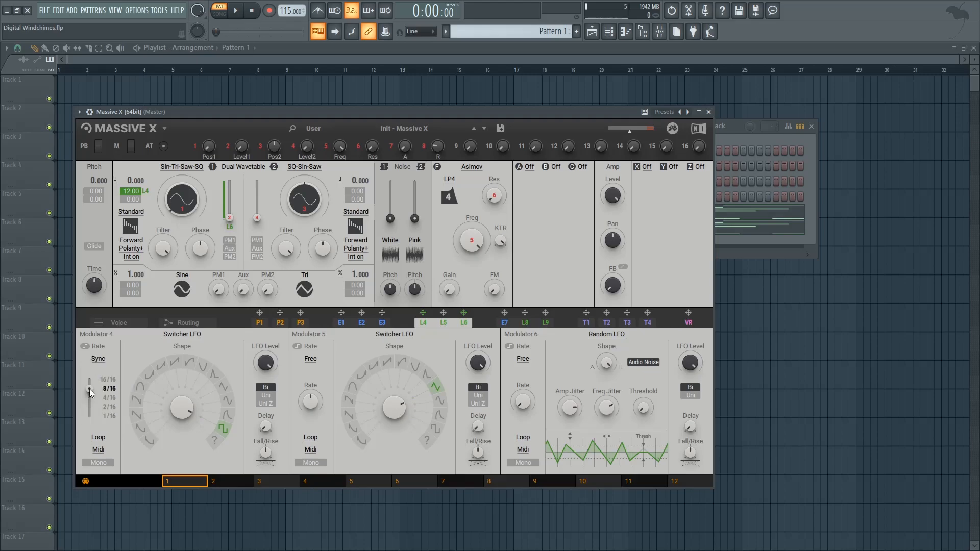
pyautogui.press('space')
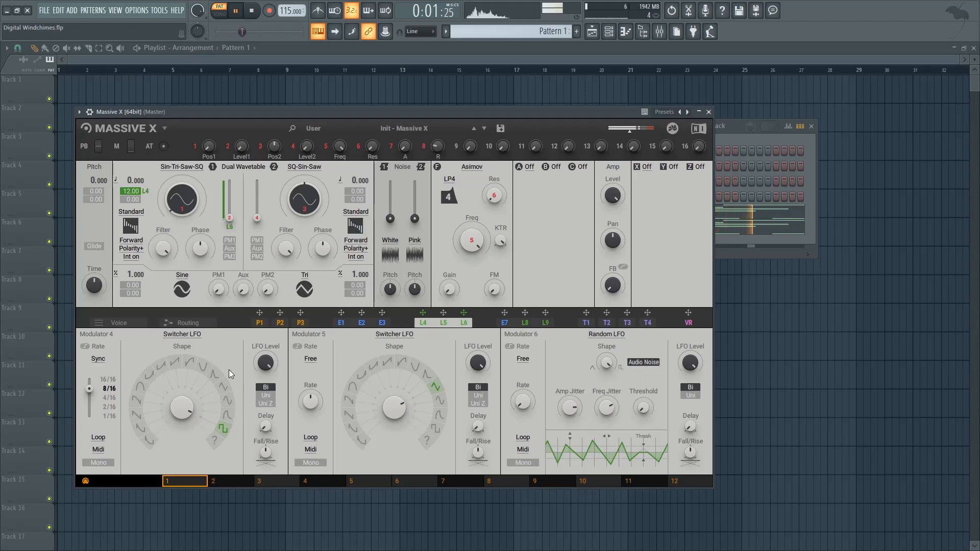
pyautogui.press('space')
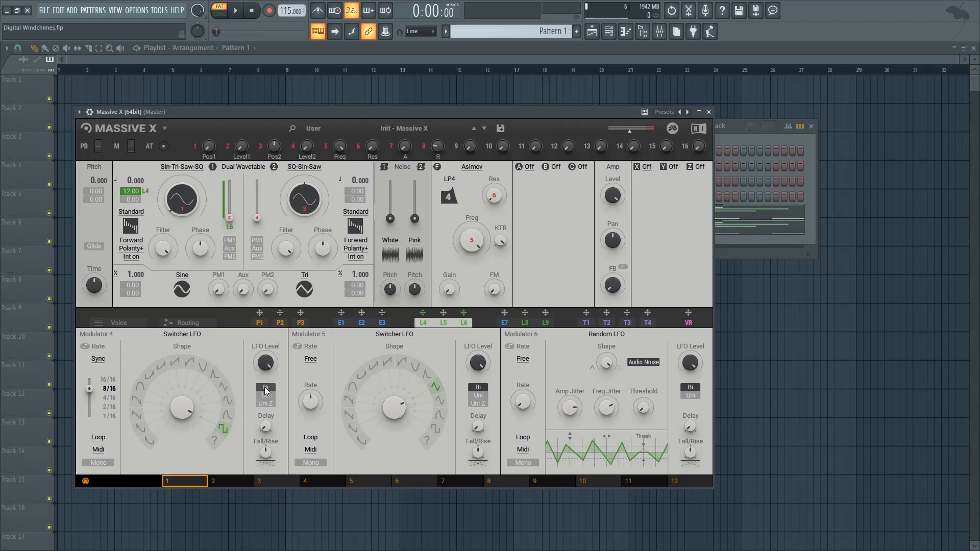
# - Set oscillator 1's pitch to 12.000, switch LFO L4 to Uni mode, and play the pattern
pyautogui.moveTo(134, 181); pyautogui.dragTo(134, 174)
pyautogui.moveTo(130, 180); pyautogui.dragTo(130, 176)
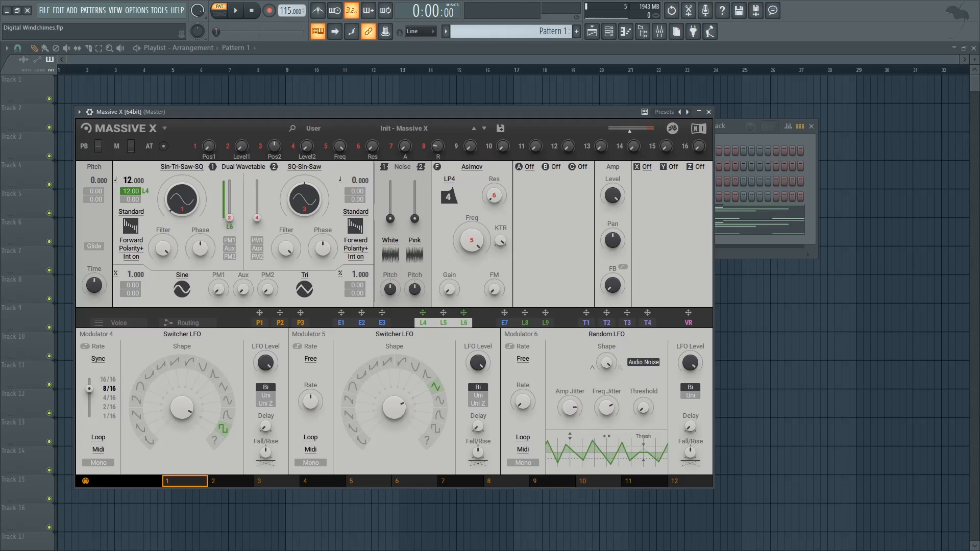
pyautogui.press('space')
pyautogui.click(266, 396)
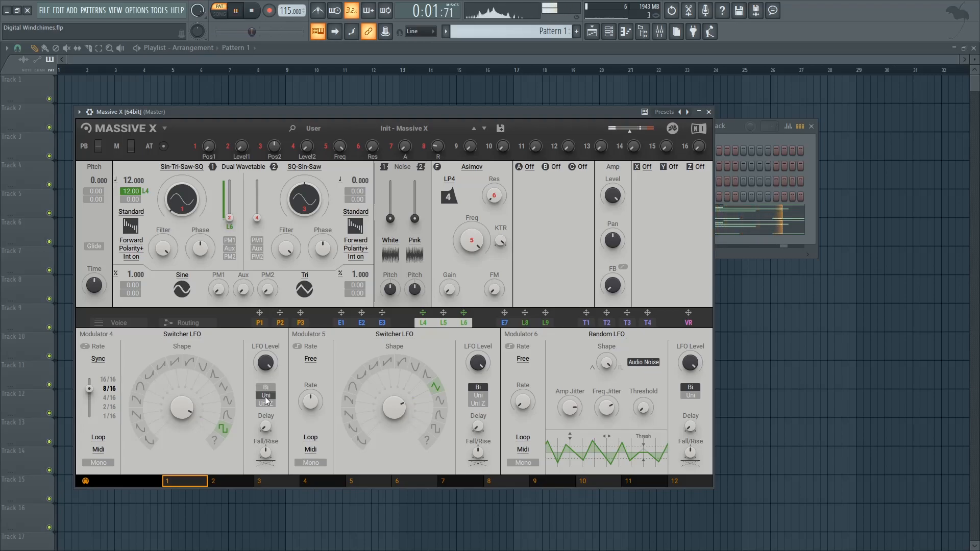
pyautogui.press('space')
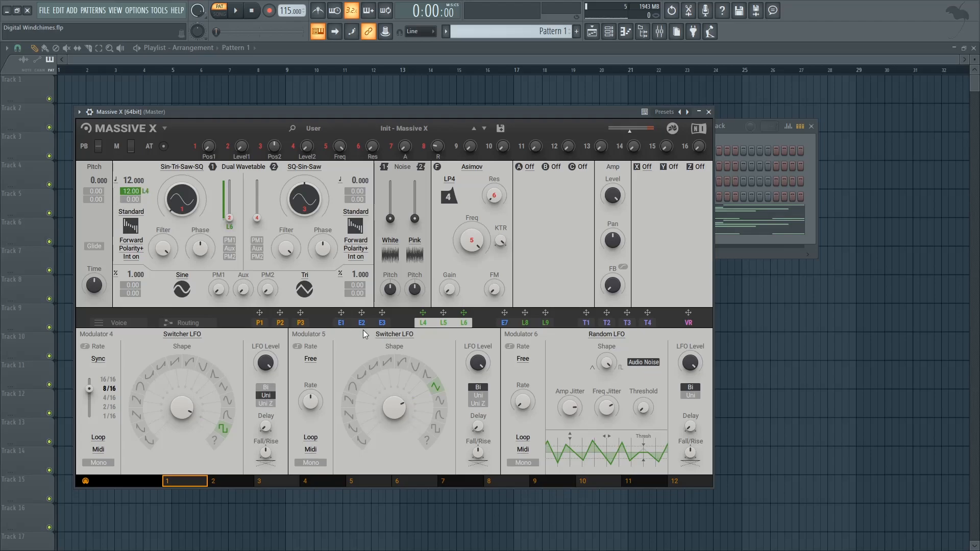
# - Route Random LFO L6 to oscillator 1's Phase and play the pattern
pyautogui.moveTo(464, 313); pyautogui.dragTo(202, 269)
pyautogui.press('space')
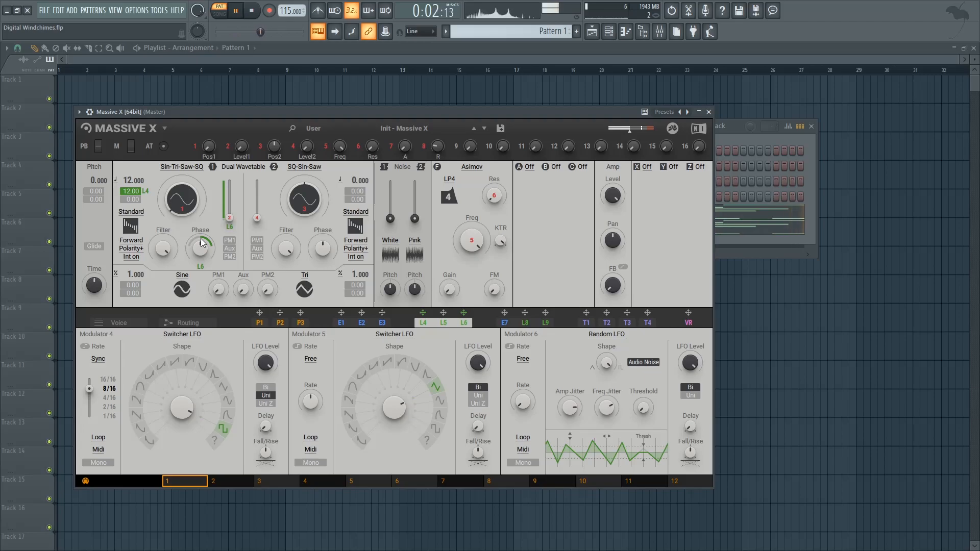
# - Lower the Asimov filter's Freq to about 0.54 and play the pattern
pyautogui.press('space')
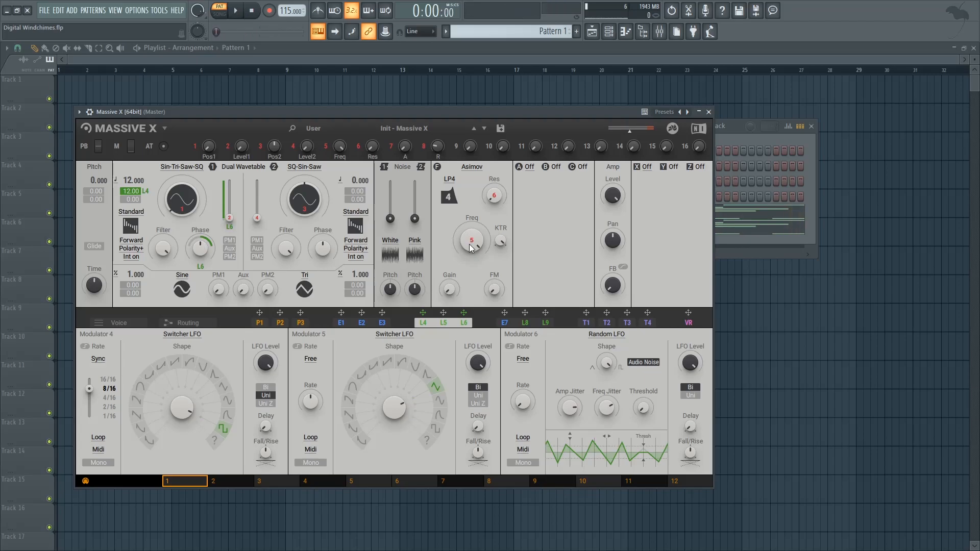
pyautogui.click(473, 244)
pyautogui.moveTo(470, 247); pyautogui.dragTo(474, 247)
pyautogui.press('space')
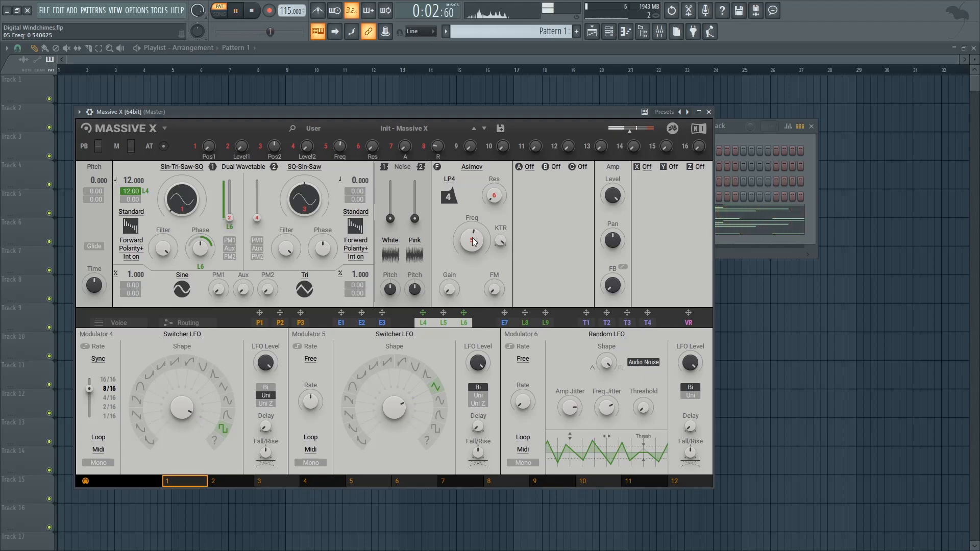
pyautogui.press('space')
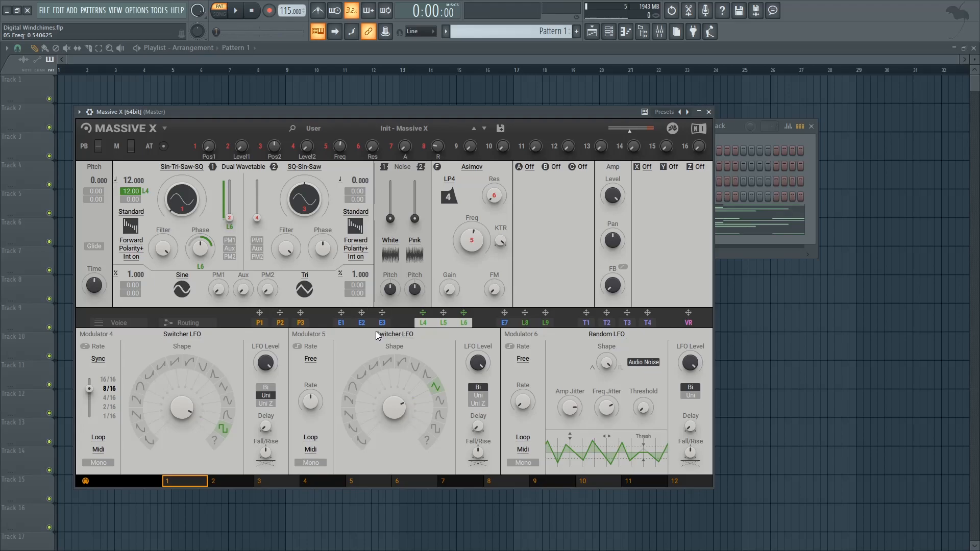
# - Route LFO L5 to oscillator 1's pitch with an amount of 0.25 and play the pattern
pyautogui.moveTo(444, 313); pyautogui.dragTo(133, 195)
pyautogui.press('space')
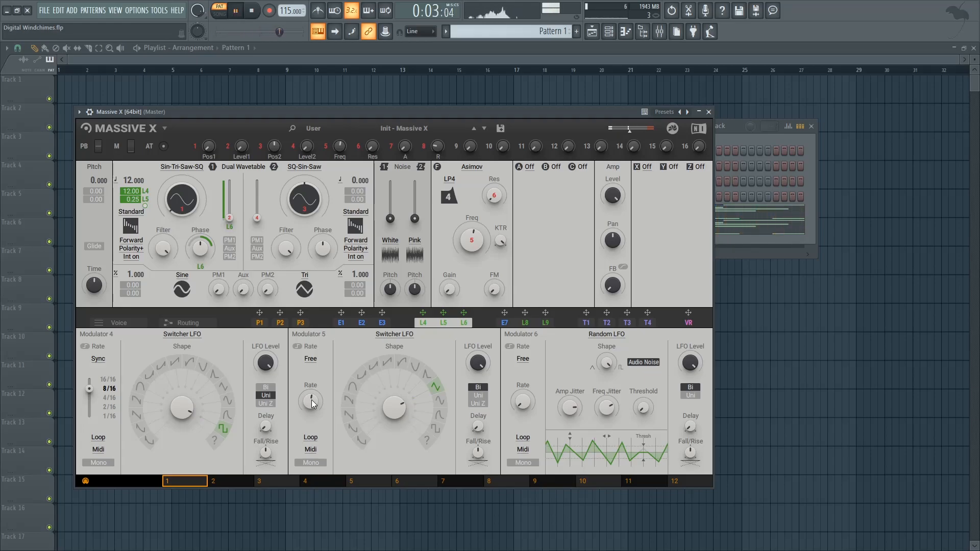
pyautogui.press('space')
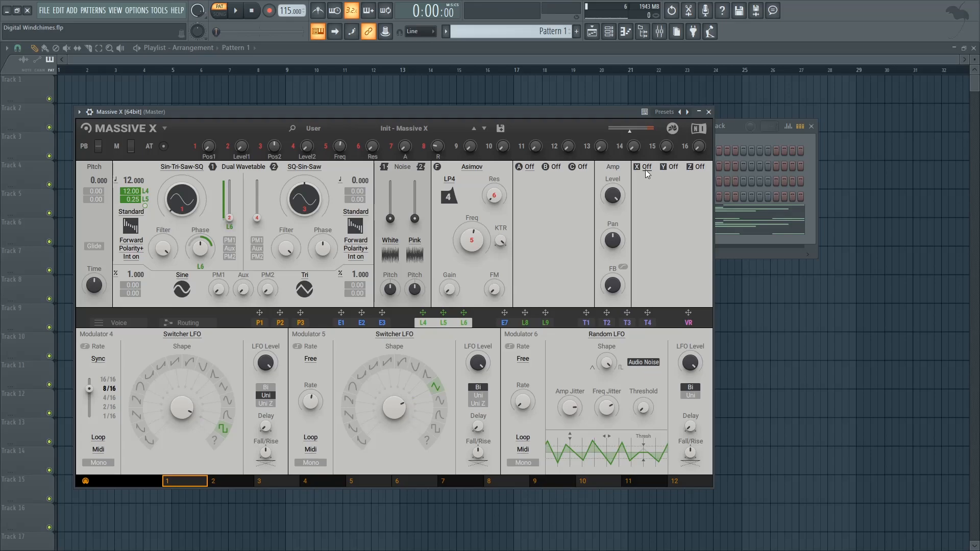
# - Load a Flanger in effect slot X, switch it to Cross Astral, turn its Time down to minimum, and play the pattern
pyautogui.click(647, 167)
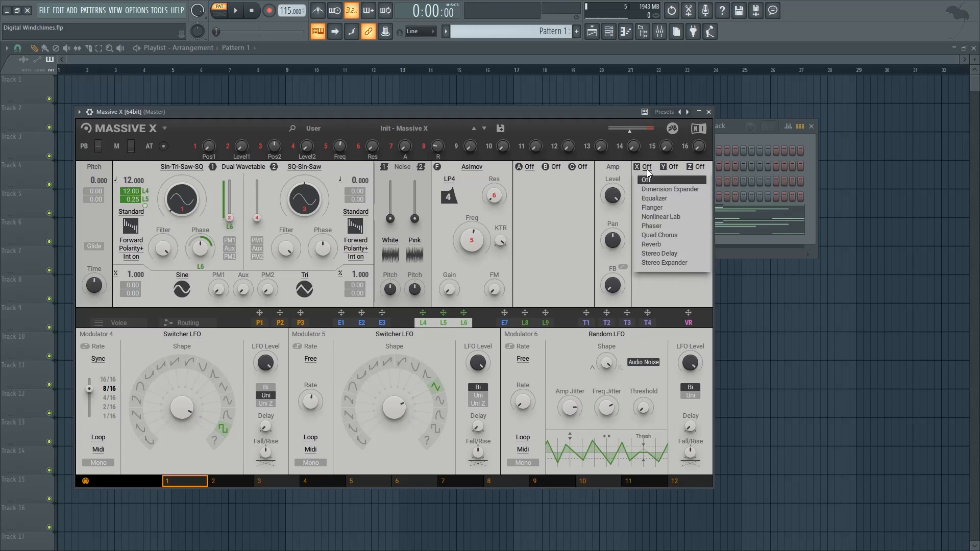
pyautogui.click(663, 206)
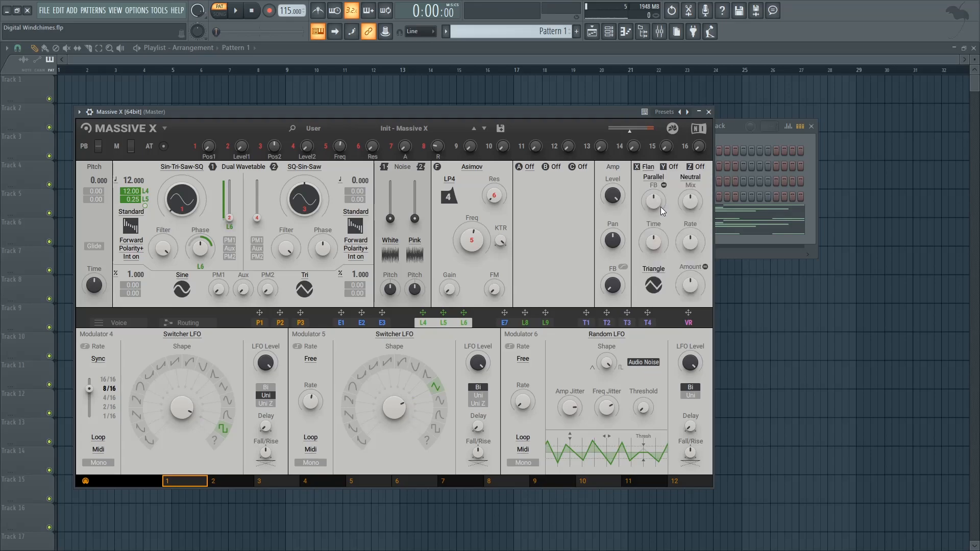
pyautogui.click(655, 178)
pyautogui.click(655, 236)
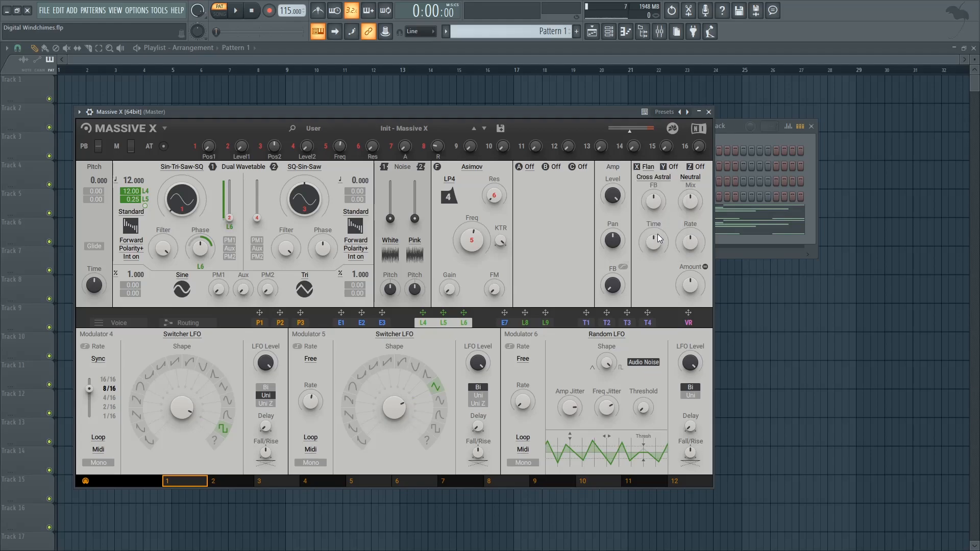
pyautogui.moveTo(657, 248); pyautogui.dragTo(657, 266)
pyautogui.press('space')
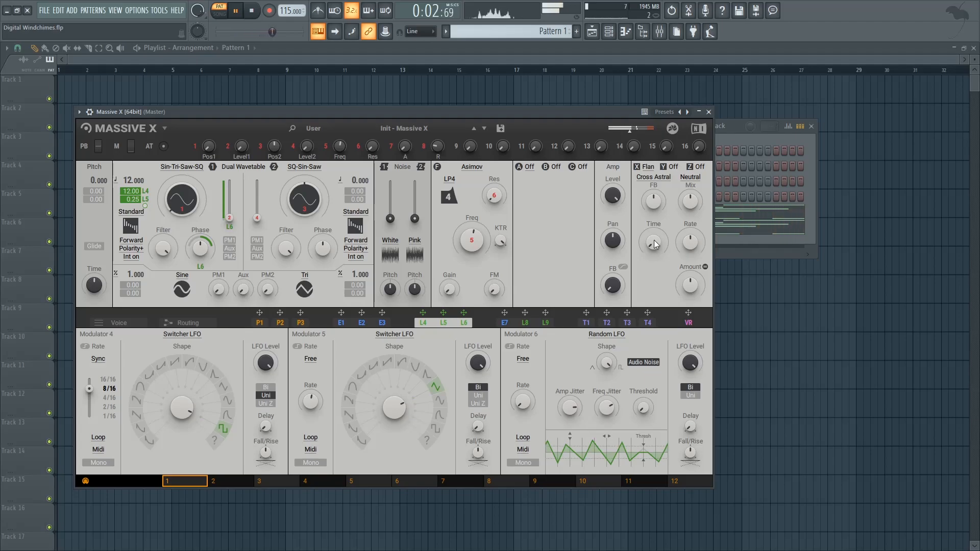
pyautogui.press('space')
# - Lower the flanger's Amount, Mix and FB while auditioning the pattern
pyautogui.press('space')
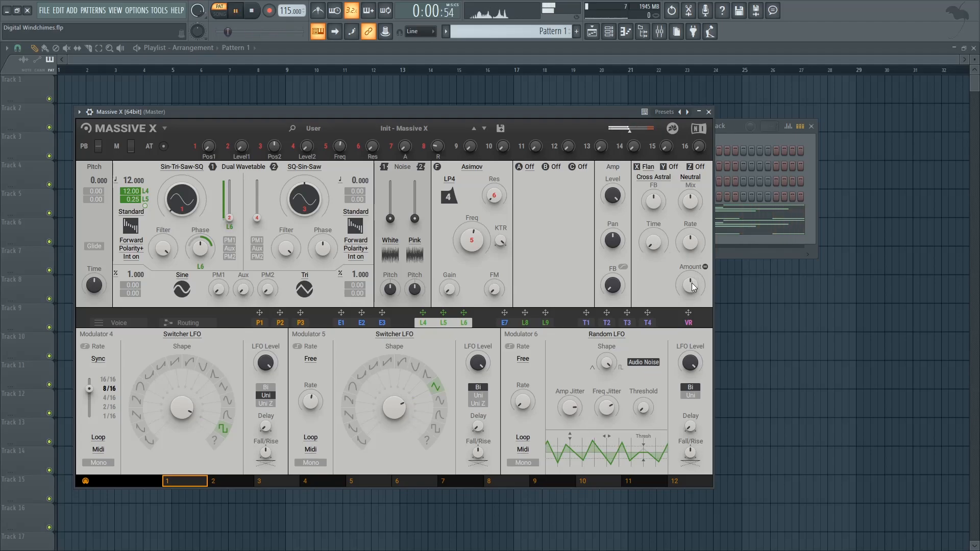
pyautogui.press('space')
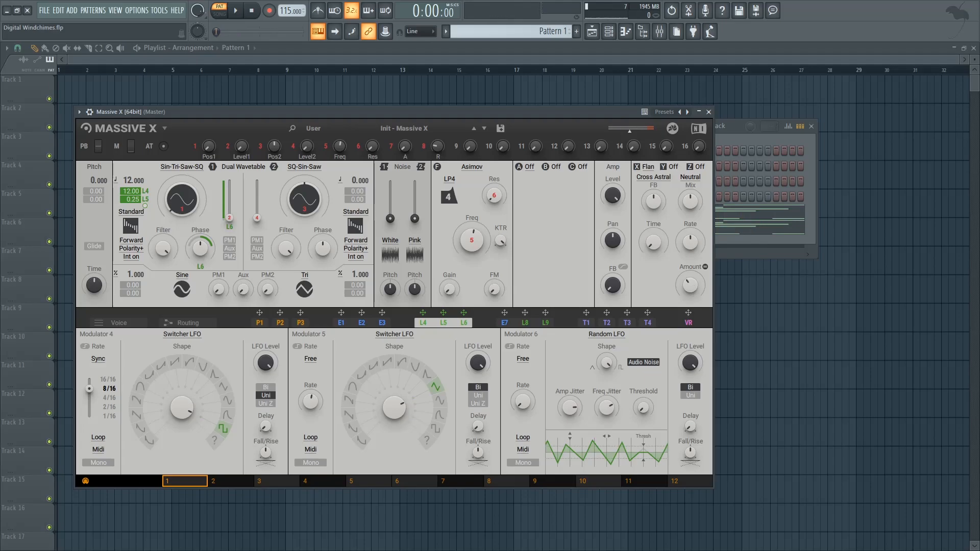
pyautogui.press('space')
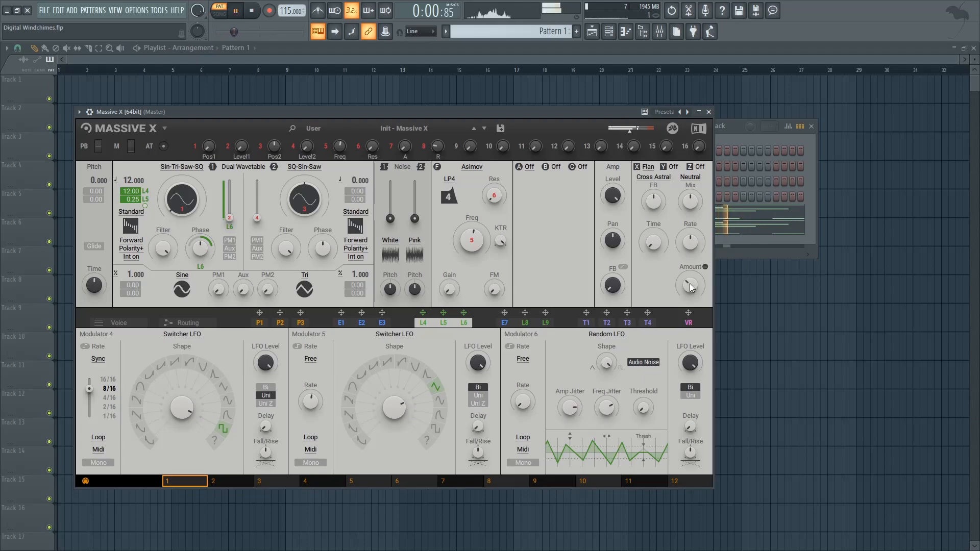
pyautogui.press('space')
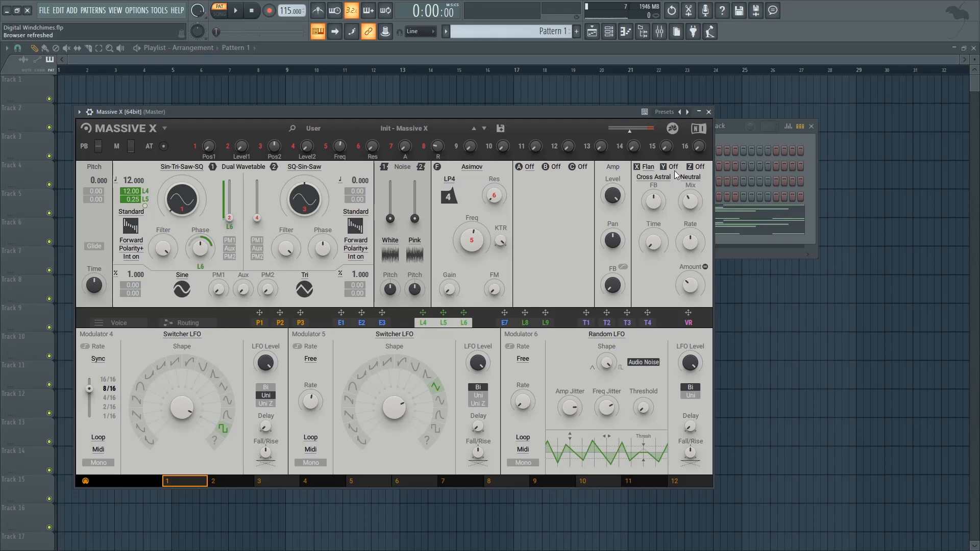
pyautogui.press('space')
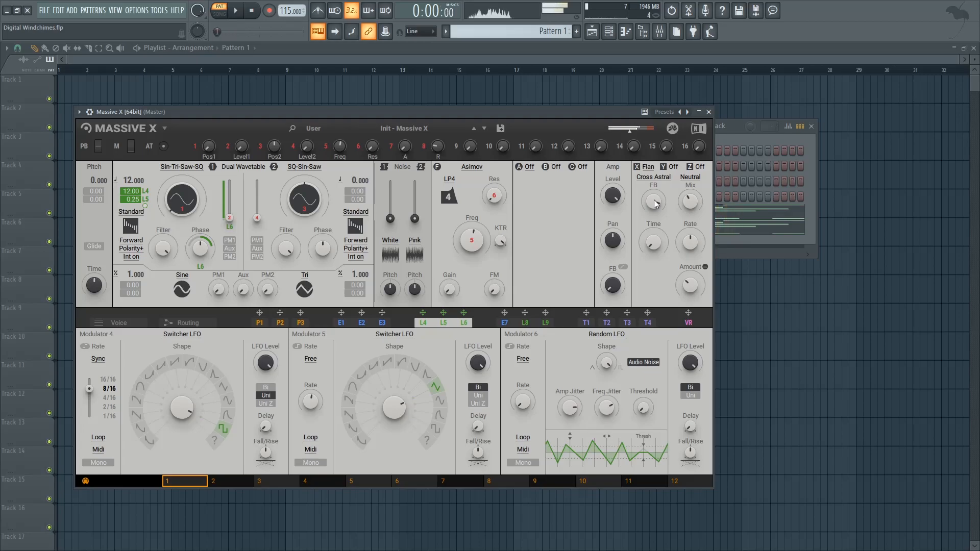
pyautogui.press('space')
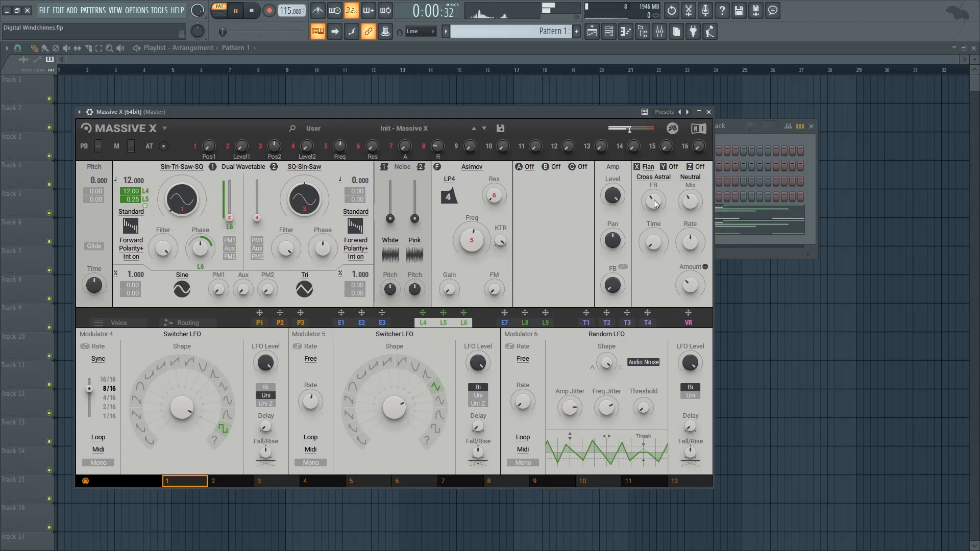
pyautogui.press('space')
# - Load a Reflective Reverb in effect slot Y and a synced Stereo Delay in slot Z, and play the pattern
pyautogui.click(675, 170)
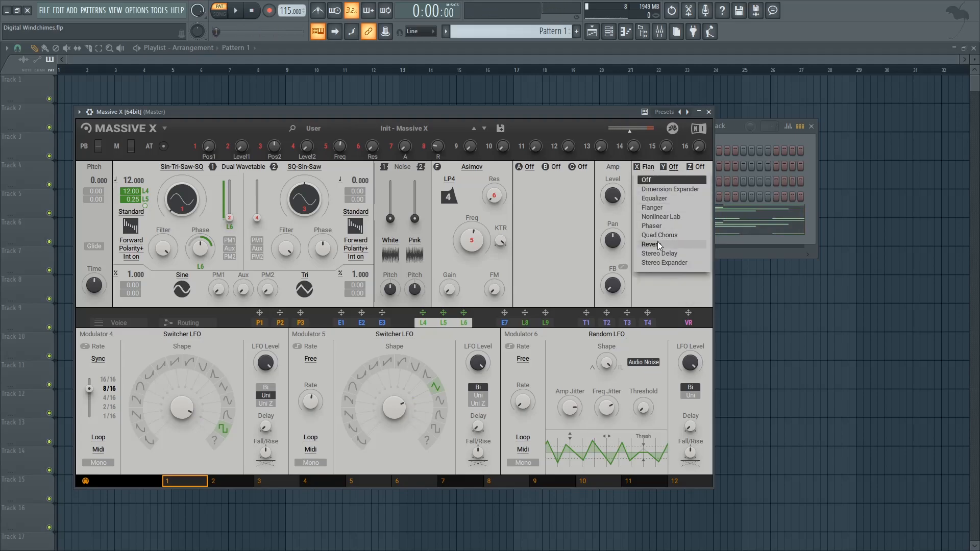
pyautogui.click(675, 177)
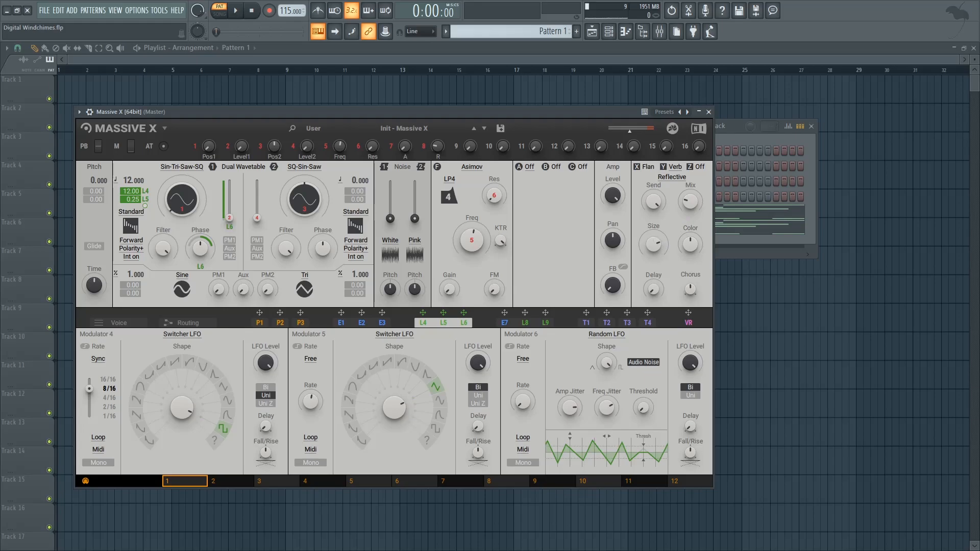
pyautogui.click(700, 167)
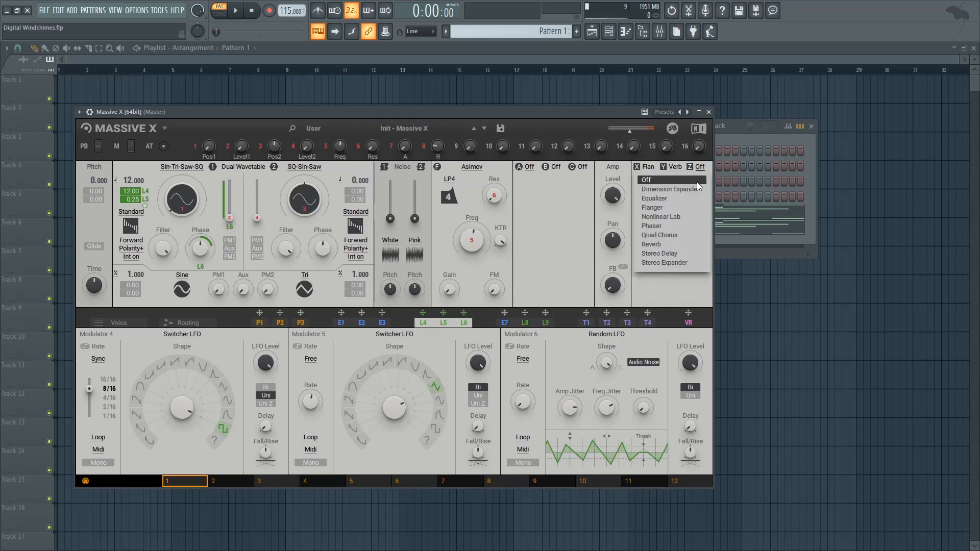
pyautogui.click(661, 254)
pyautogui.click(672, 189)
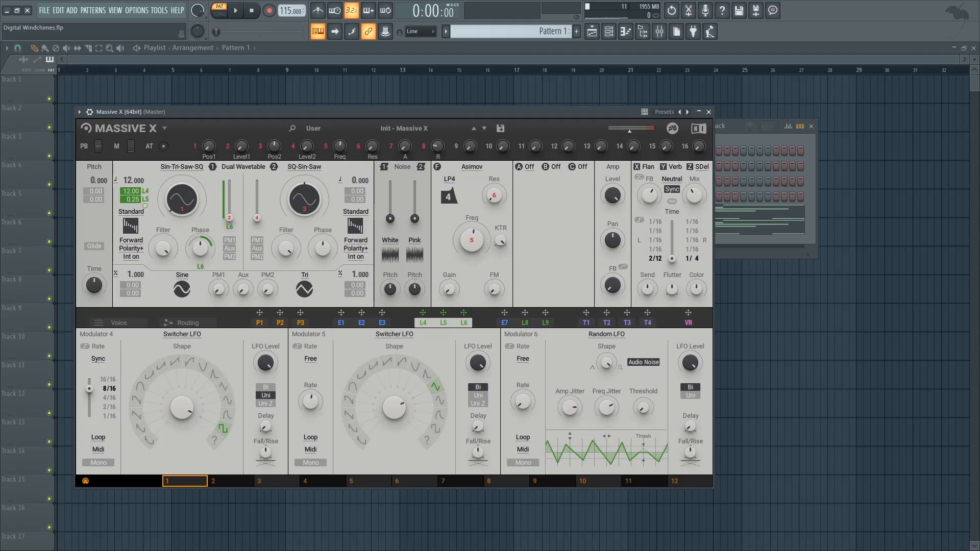
pyautogui.press('space')
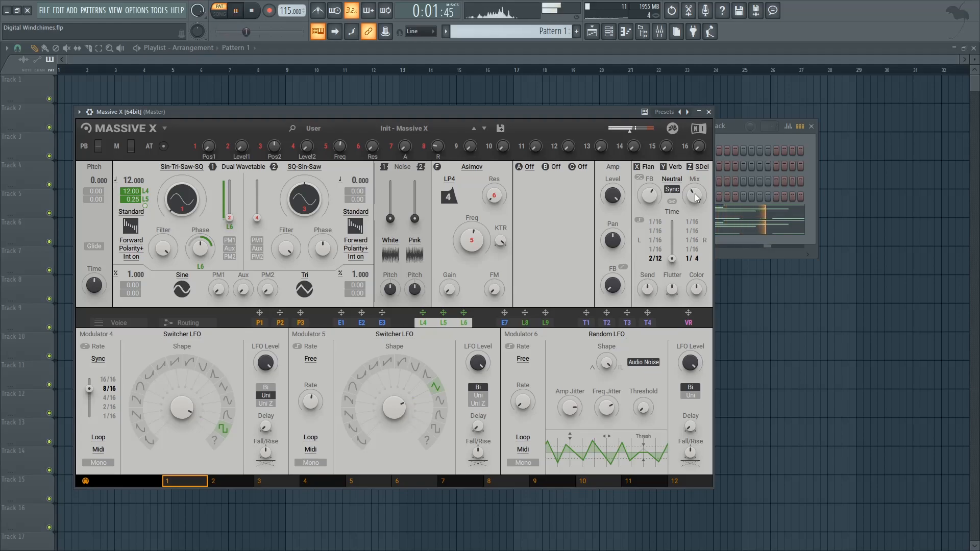
pyautogui.press('space')
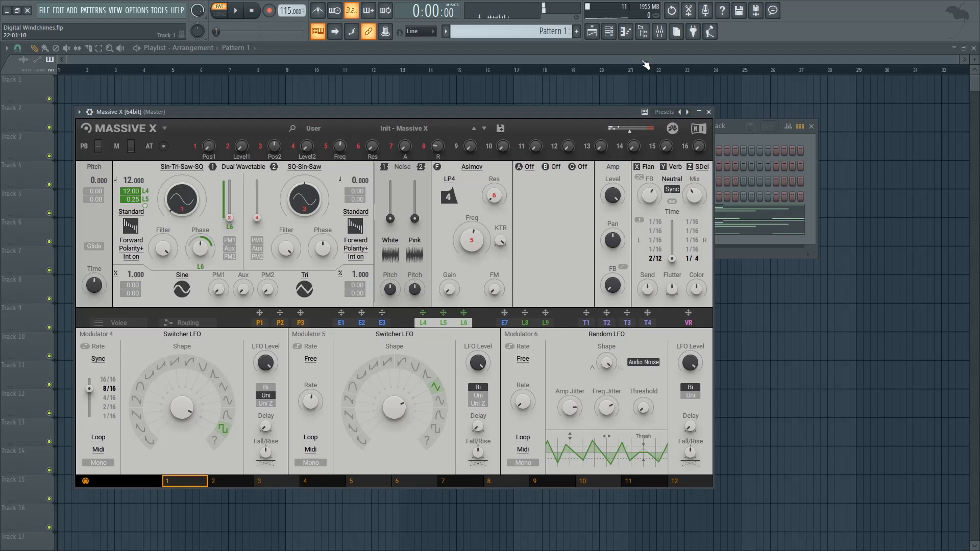
# - Move the Massive X window aside and open Edison on the mixer's Master track
pyautogui.moveTo(604, 113); pyautogui.dragTo(556, 122)
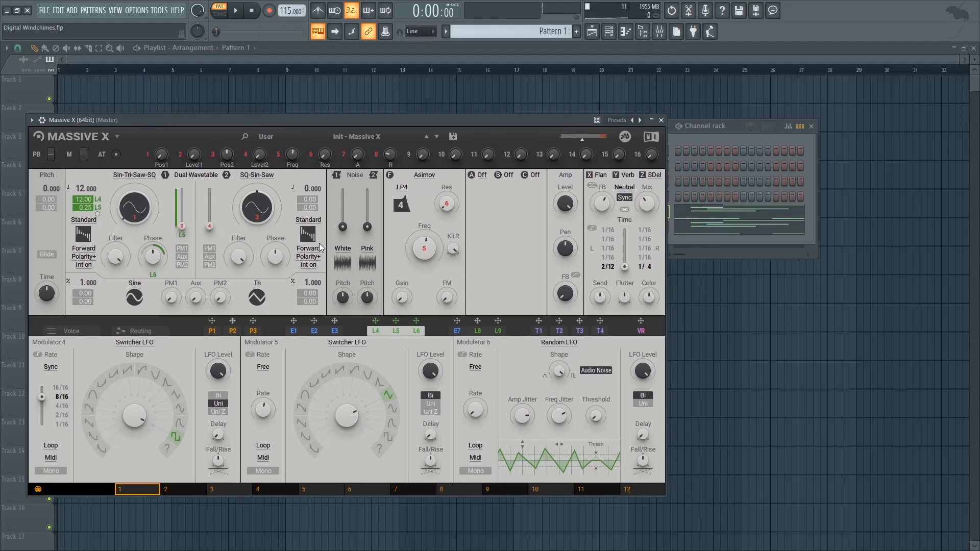
pyautogui.click(727, 247)
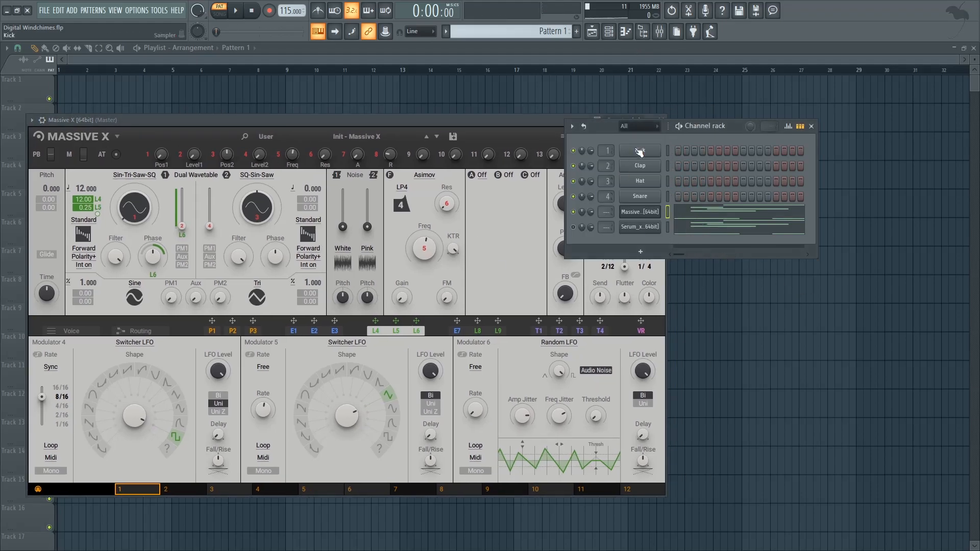
pyautogui.click(660, 32)
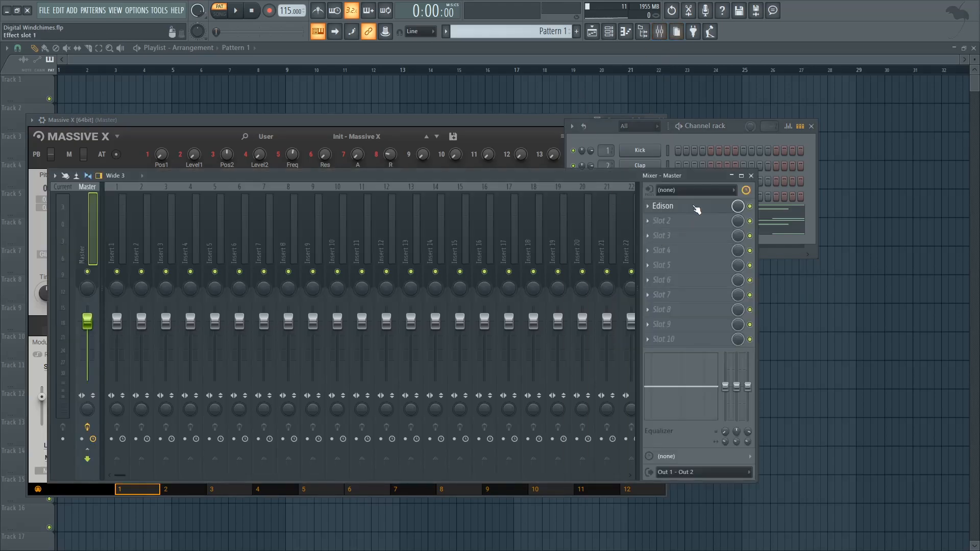
pyautogui.hotkey('ctrl', 'e')
# - Record the playing pattern into Edison, including its effect tail
pyautogui.click(500, 266)
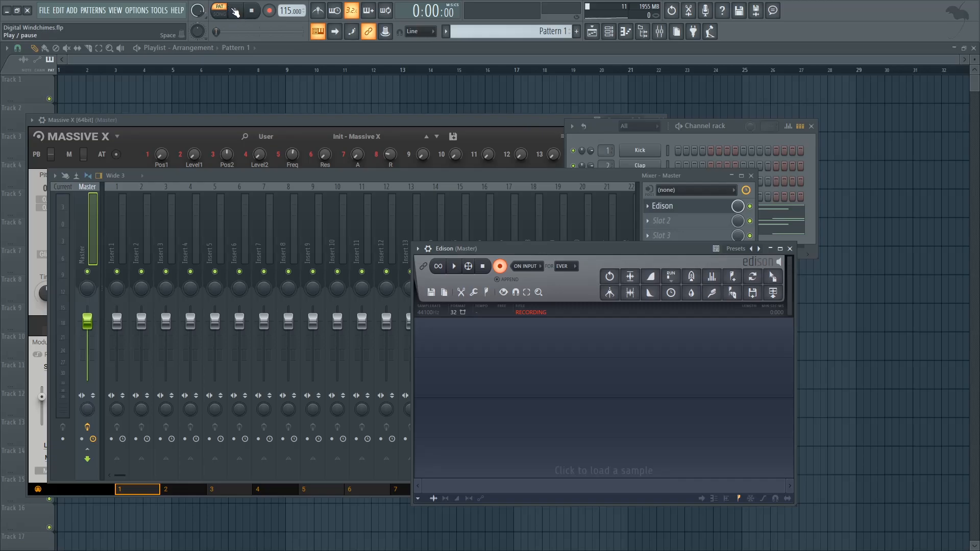
pyautogui.click(238, 11)
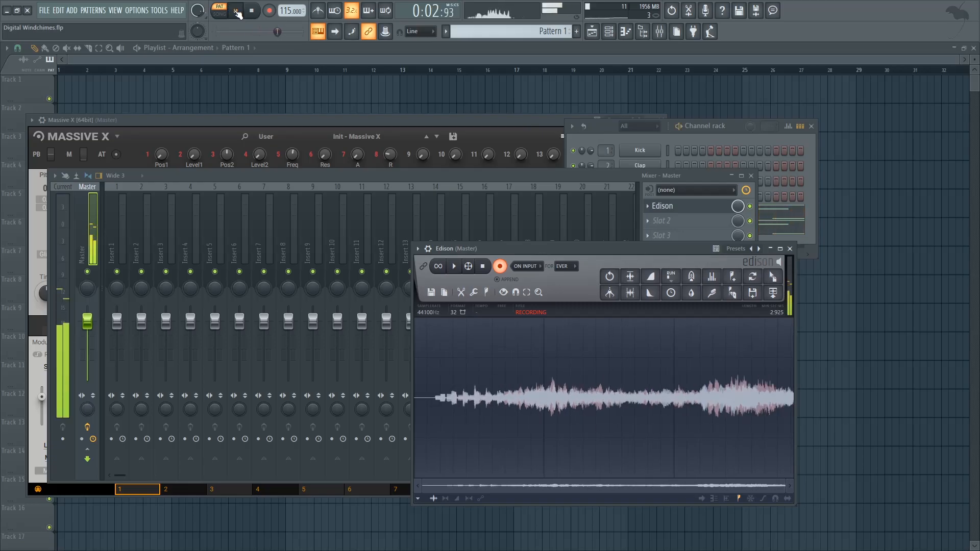
pyautogui.click(238, 12)
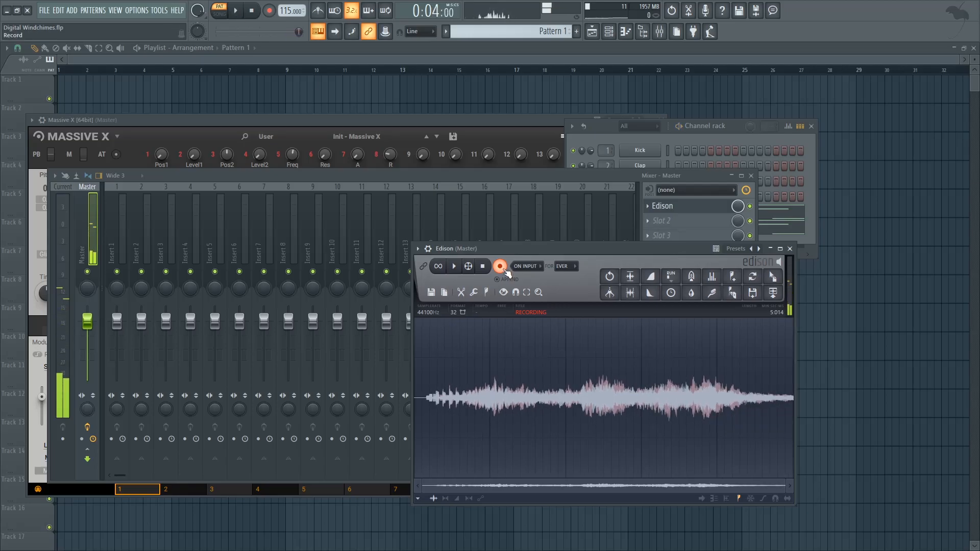
pyautogui.click(500, 266)
# - Pitch the Edison recording down 12 semitones with the Resample method and play the result
pyautogui.click(671, 293)
pyautogui.click(467, 330)
pyautogui.click(542, 434)
pyautogui.press('space')
pyautogui.moveTo(605, 486); pyautogui.dragTo(799, 501)
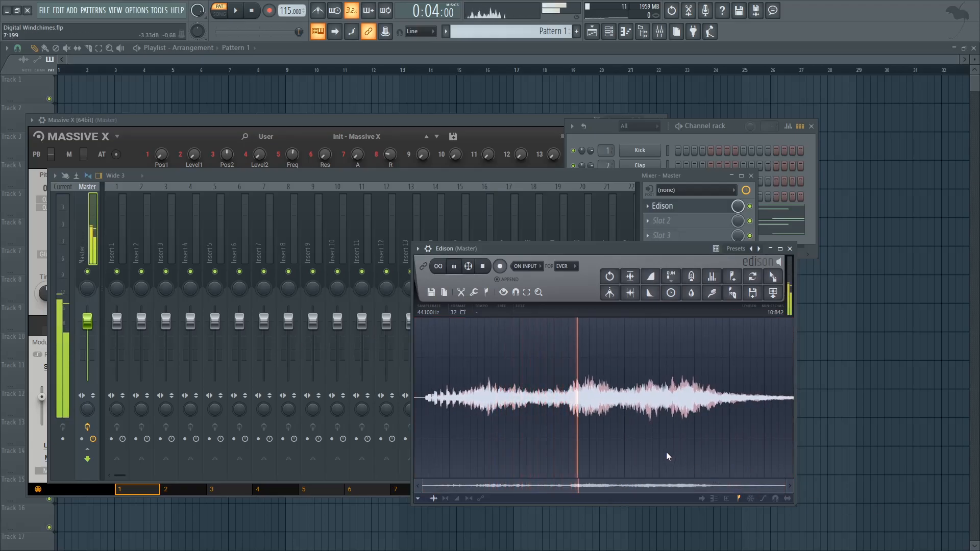
# - Set Massive X's main Pitch to 24.000 and make a fresh recording of the pattern in Edison
pyautogui.click(381, 121)
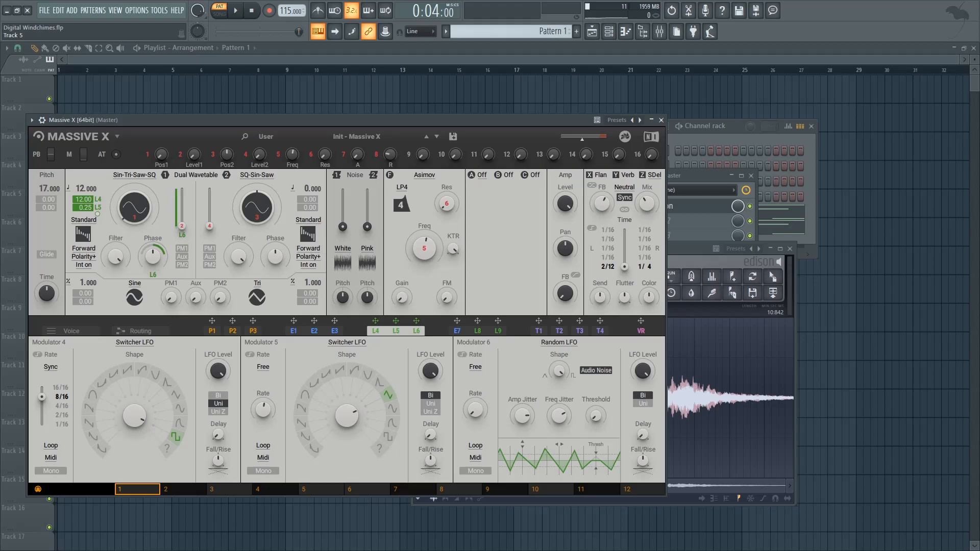
pyautogui.click(673, 276)
pyautogui.click(506, 266)
pyautogui.click(500, 266)
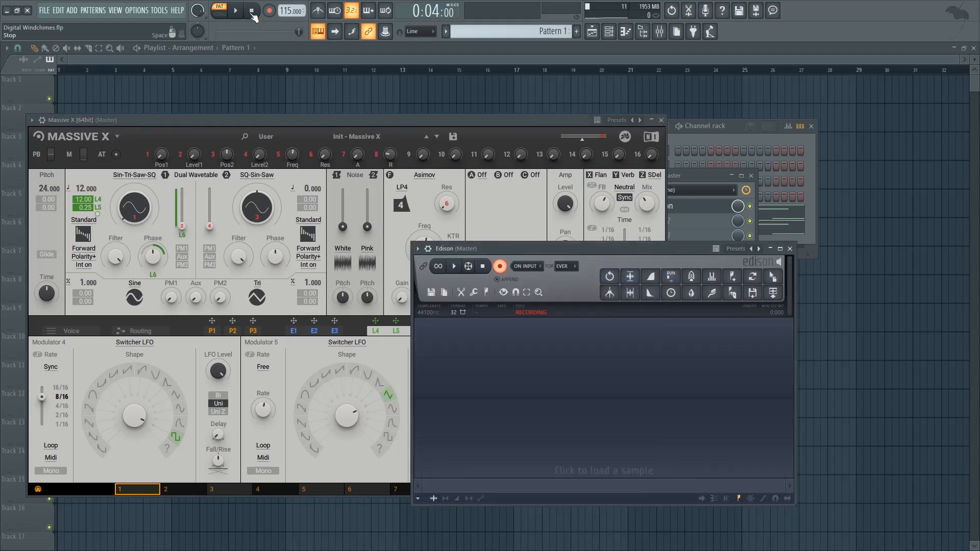
pyautogui.click(239, 10)
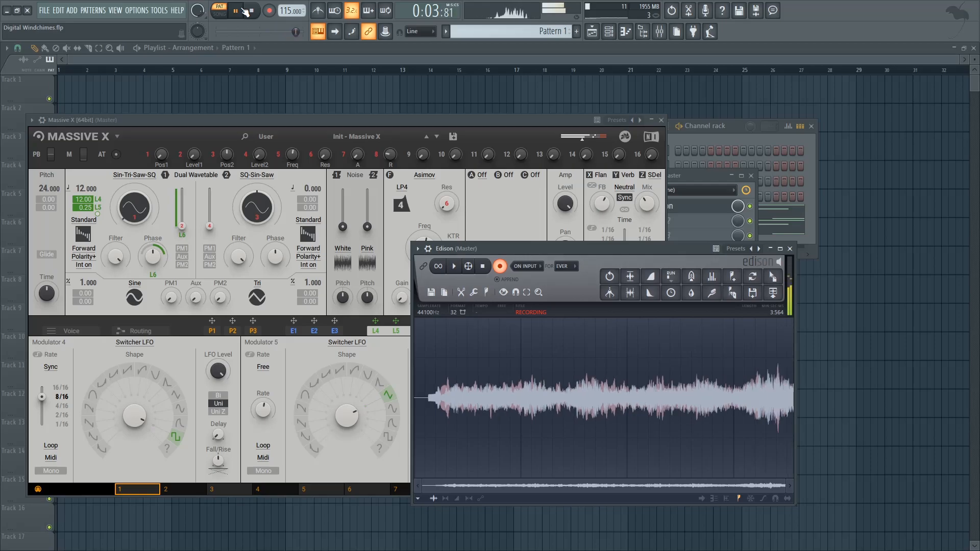
pyautogui.click(251, 10)
pyautogui.click(499, 268)
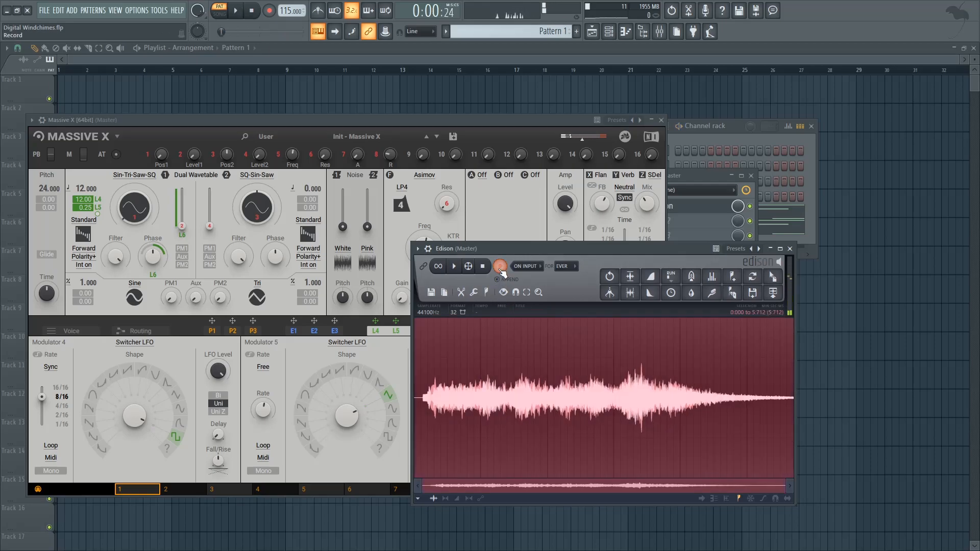
# - Pitch the new recording down 12 semitones twice with the Resample method and play it back
pyautogui.click(671, 292)
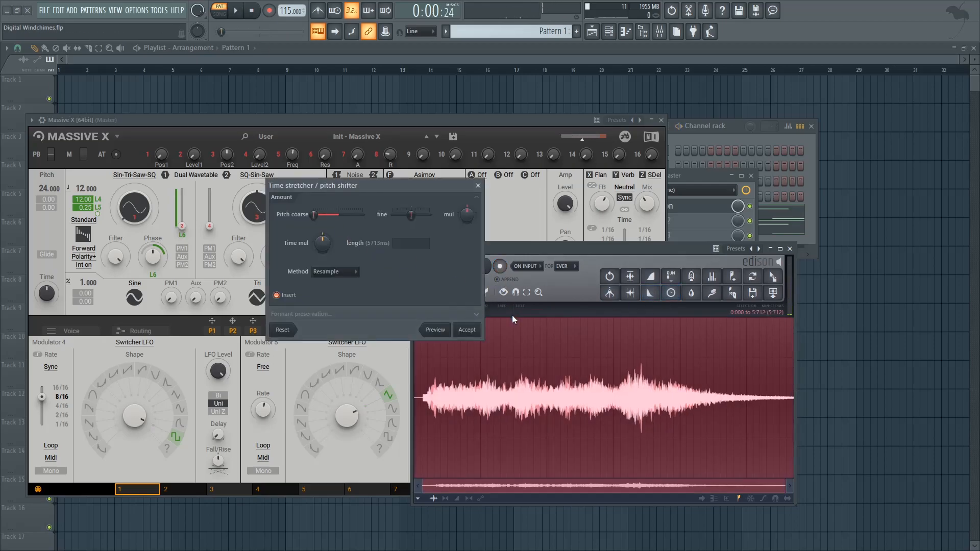
pyautogui.click(480, 332)
pyautogui.click(671, 292)
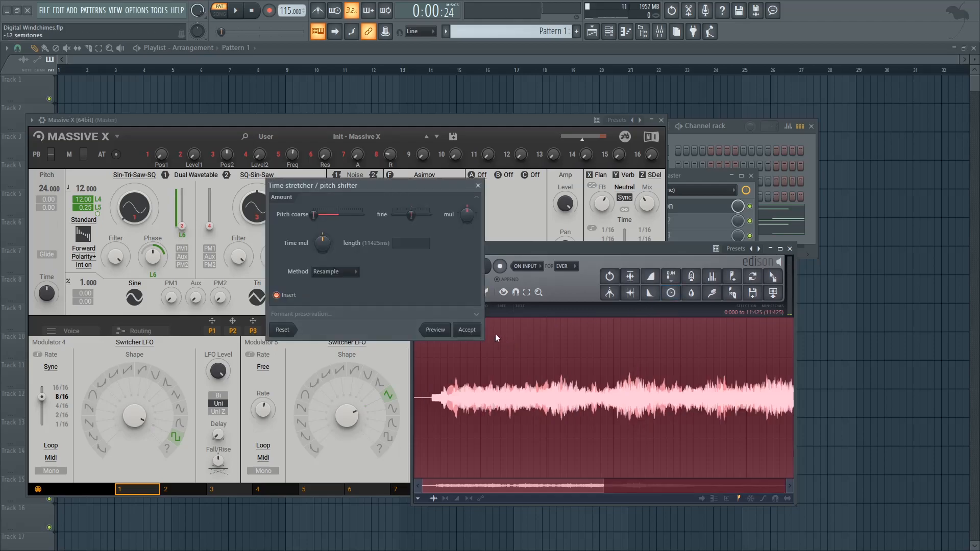
pyautogui.click(480, 332)
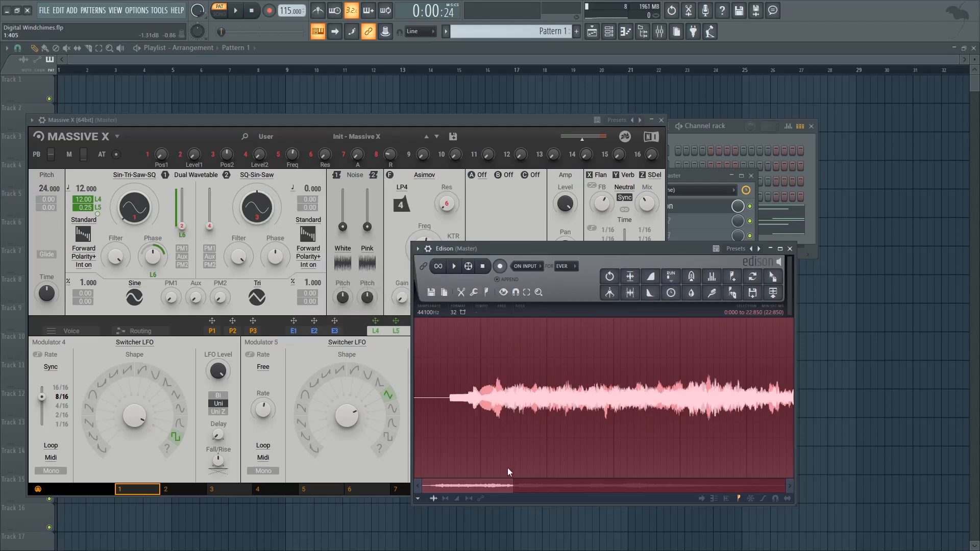
pyautogui.click(452, 382)
pyautogui.press('space')
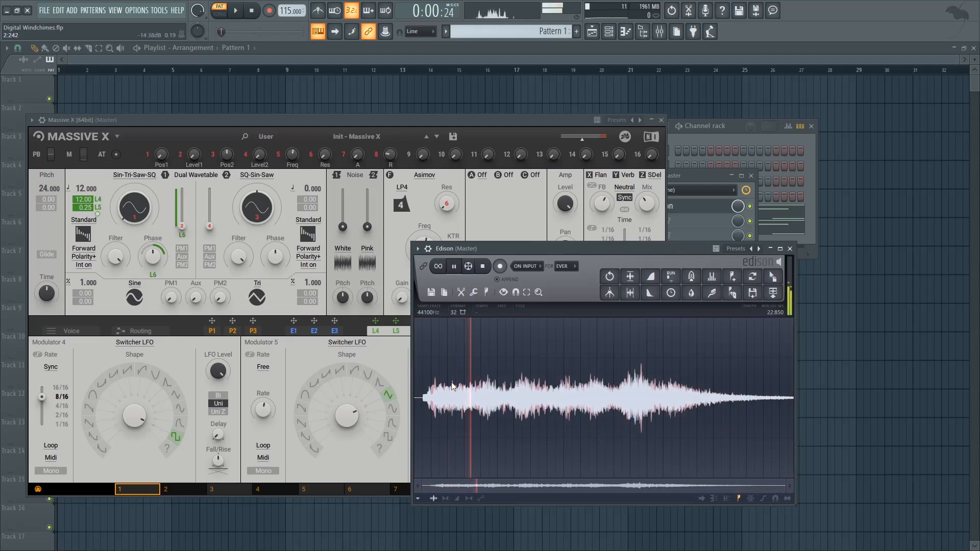